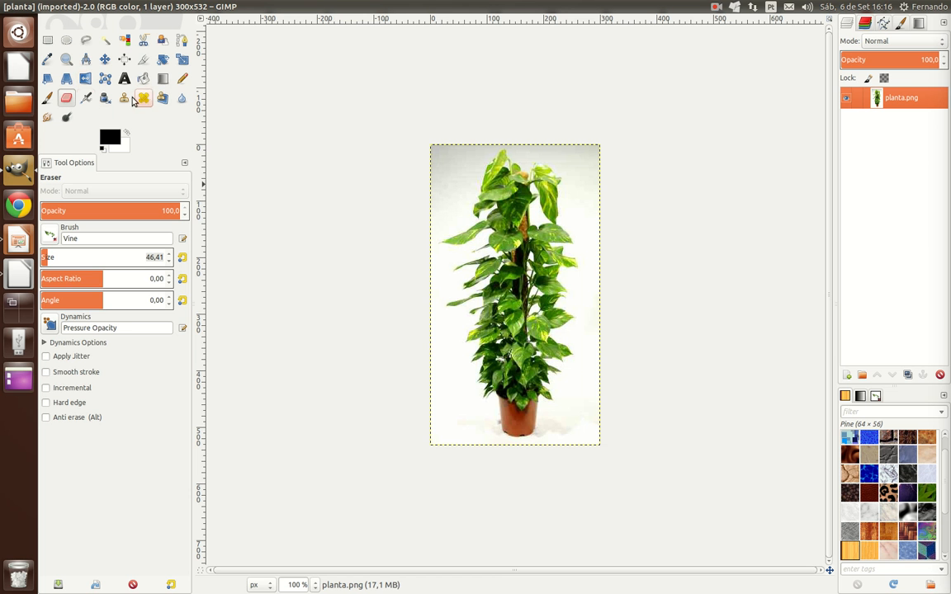
Step: Delete the grey and white background around the plant using Select by Color, leaving it transparent
click(125, 39)
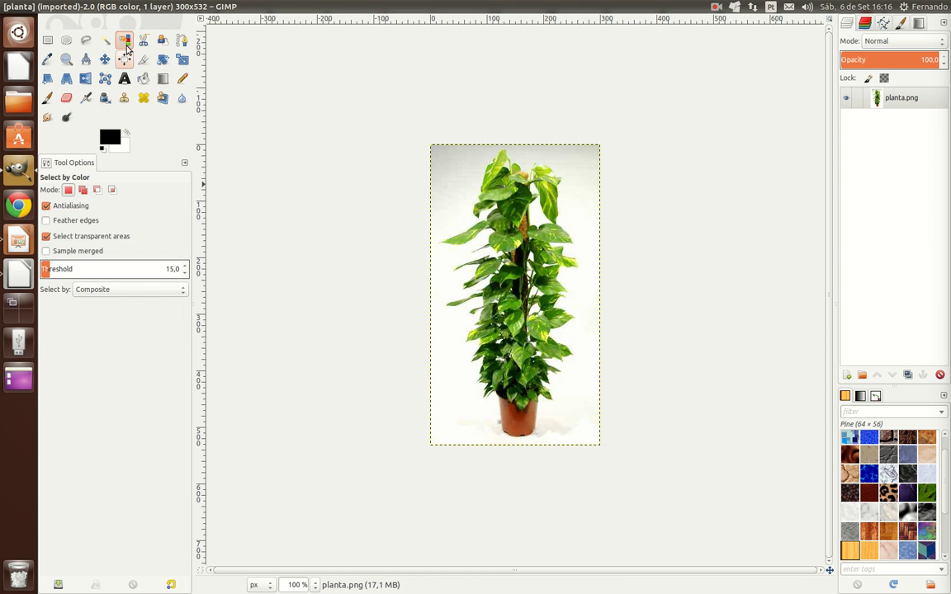
click(572, 159)
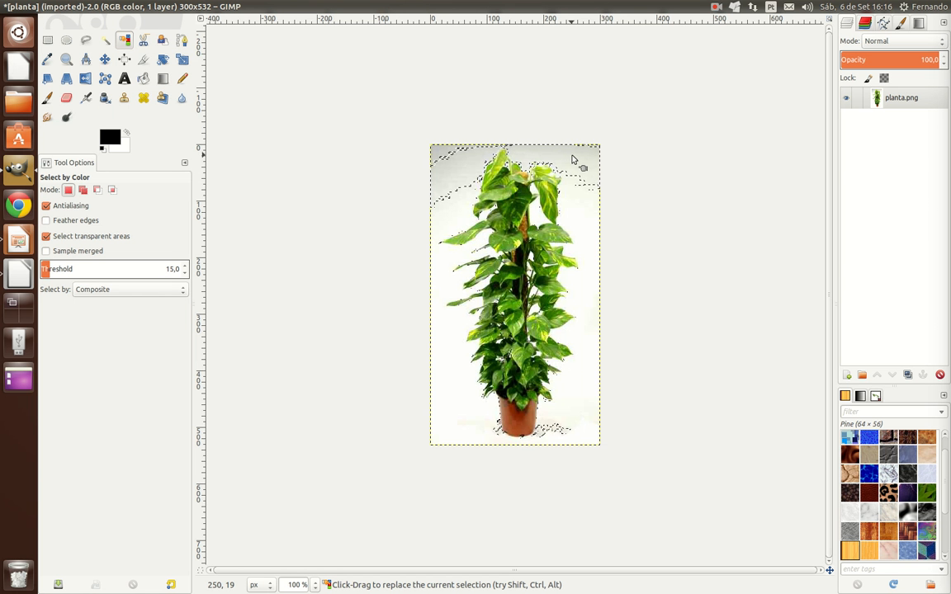
key(Delete)
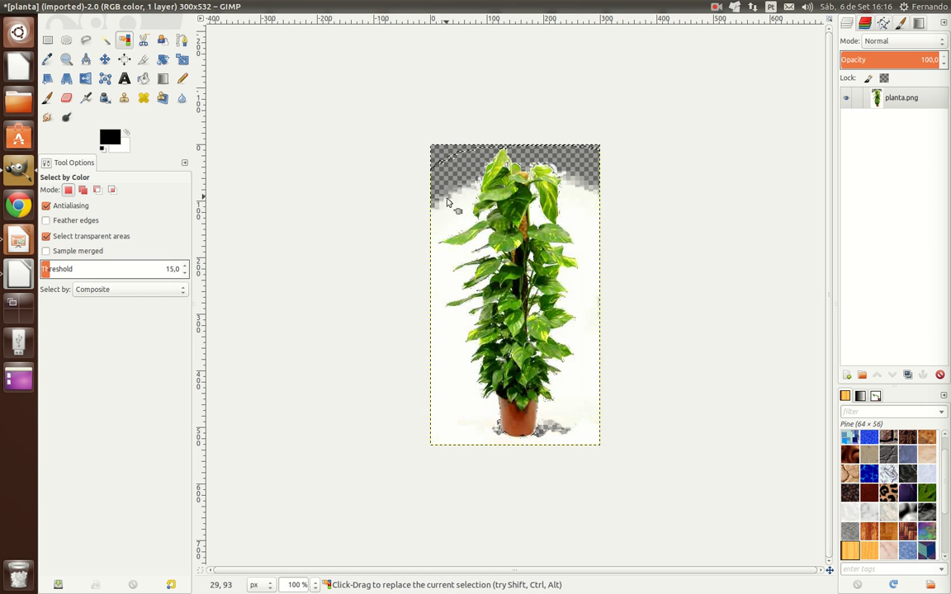
drag(449, 203, 449, 211)
key(Delete)
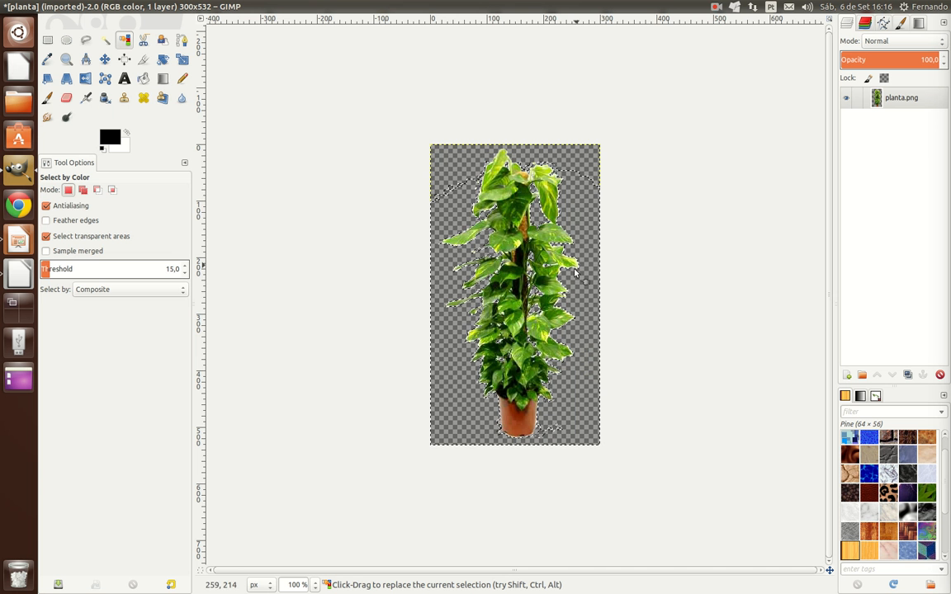
click(535, 213)
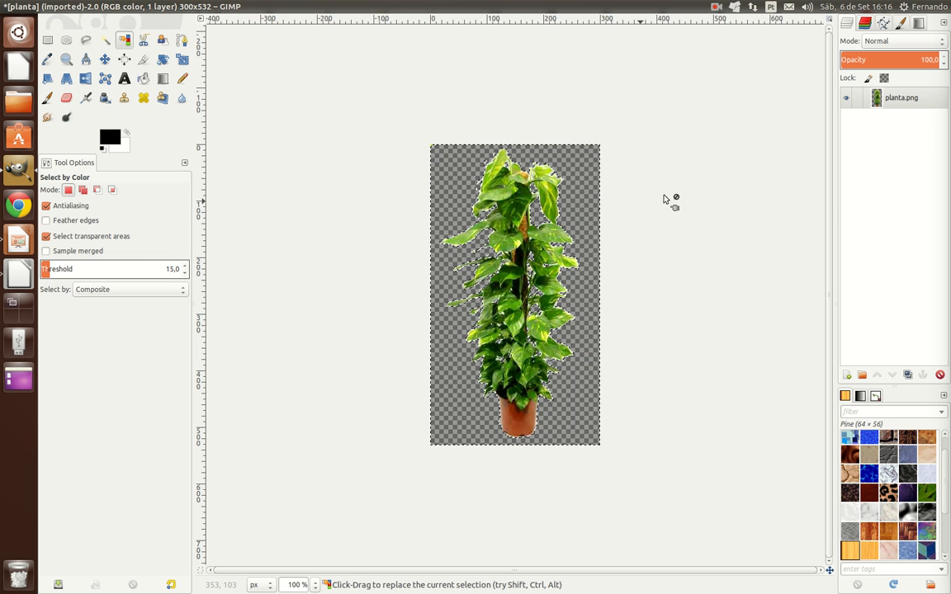
Step: Clear the selection around the plant on the planta.png layer
click(879, 97)
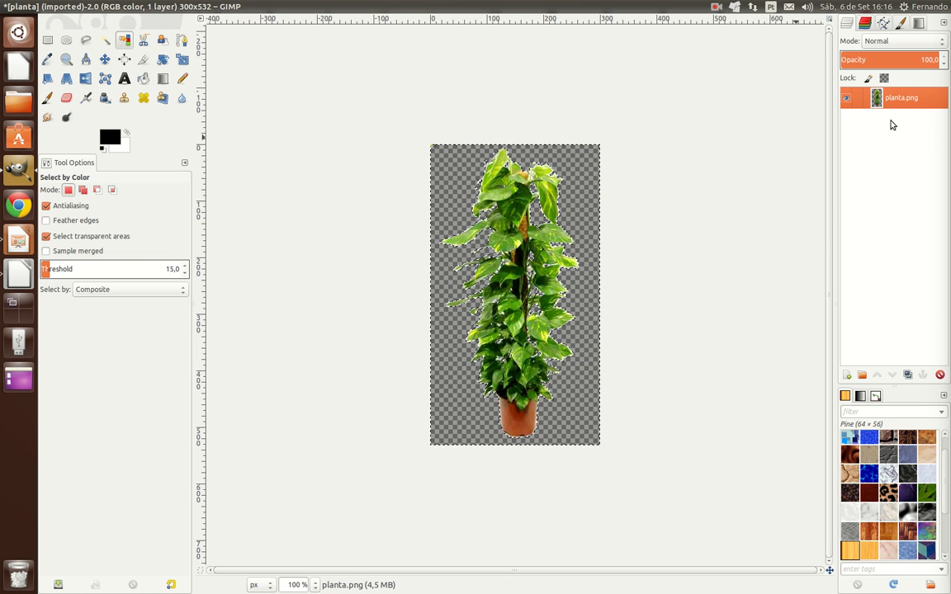
click(47, 39)
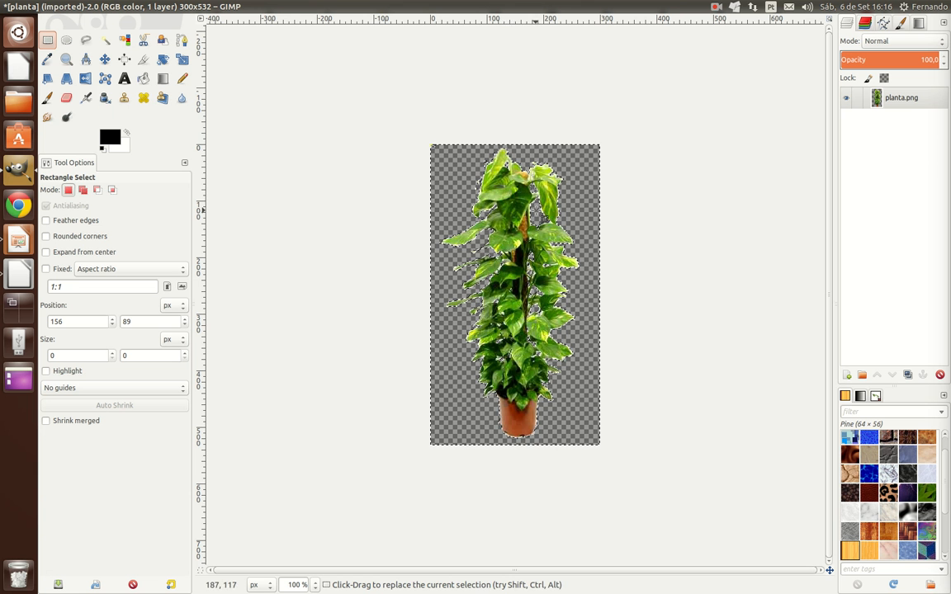
click(518, 200)
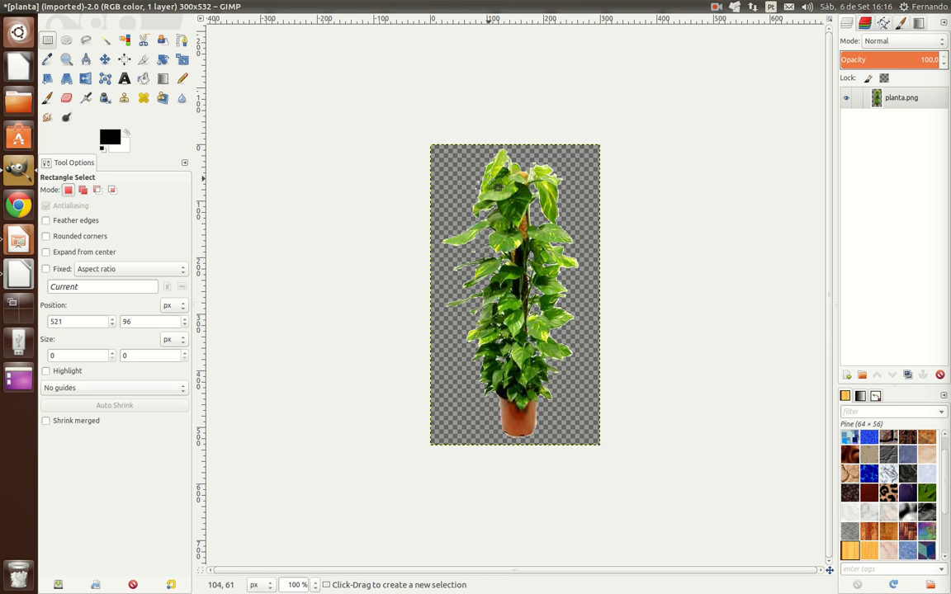
Step: Try selecting the dark green leaf areas by color and clear that selection again
click(124, 40)
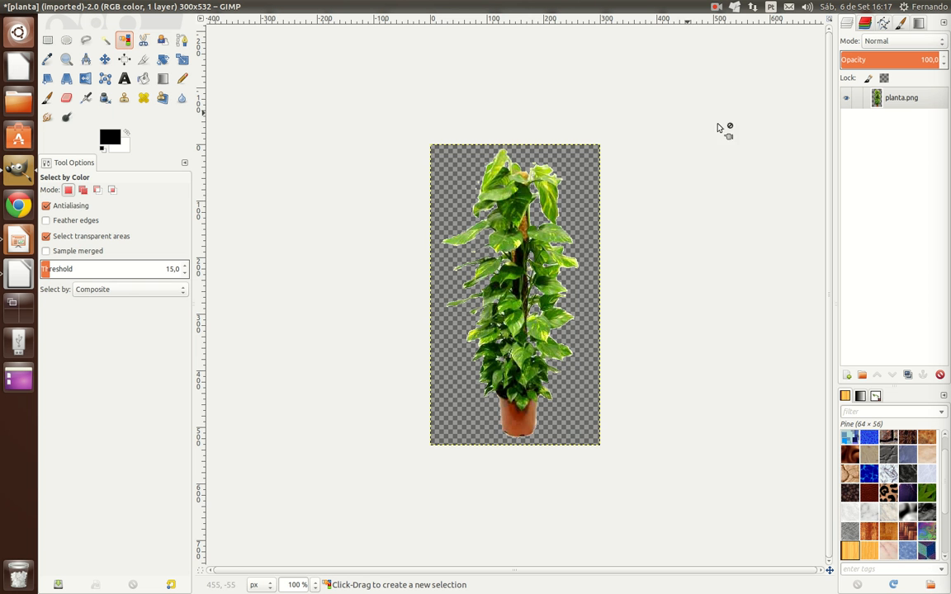
click(510, 200)
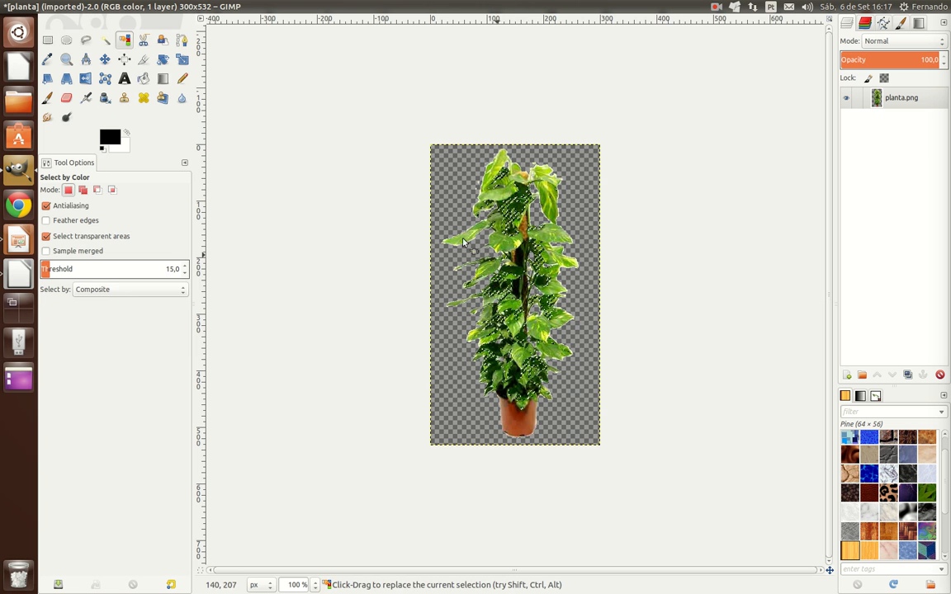
click(20, 33)
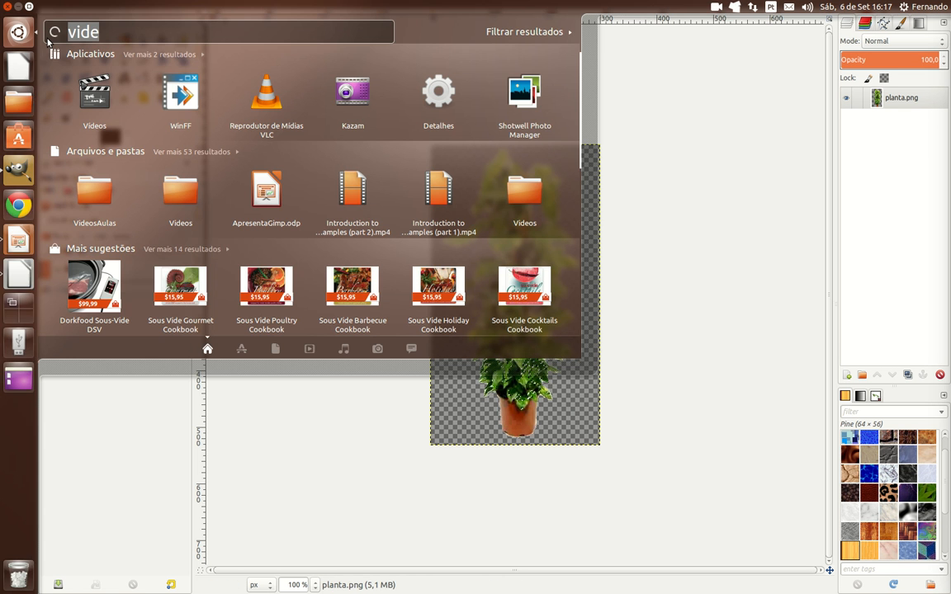
click(710, 91)
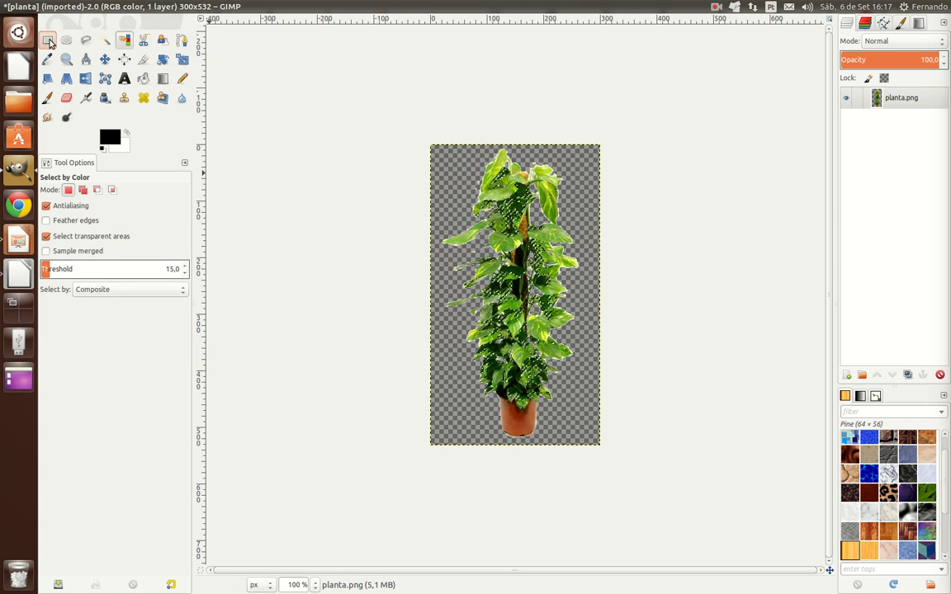
click(47, 40)
click(530, 178)
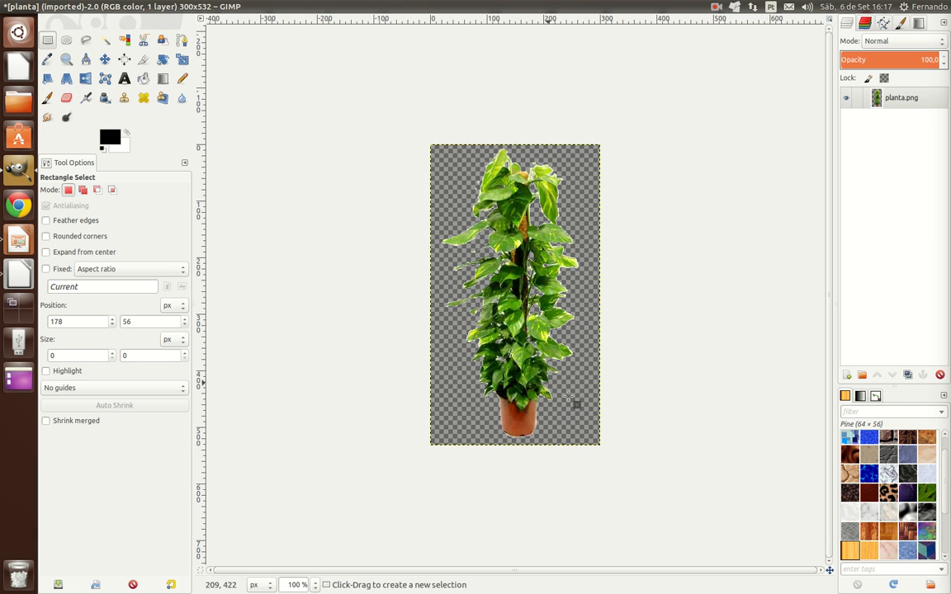
Step: Add a new transparent layer and move it below the planta.png layer
click(899, 105)
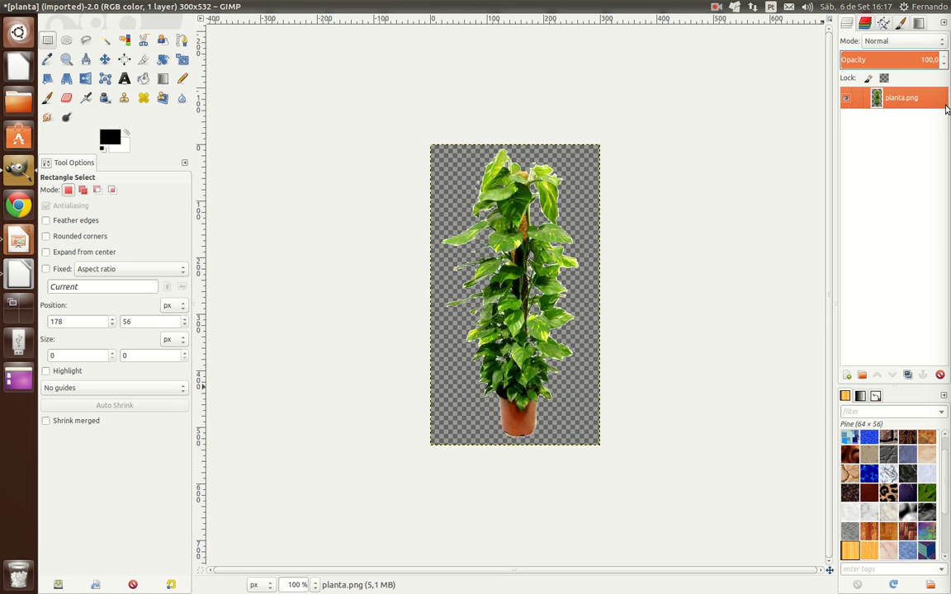
right_click(936, 104)
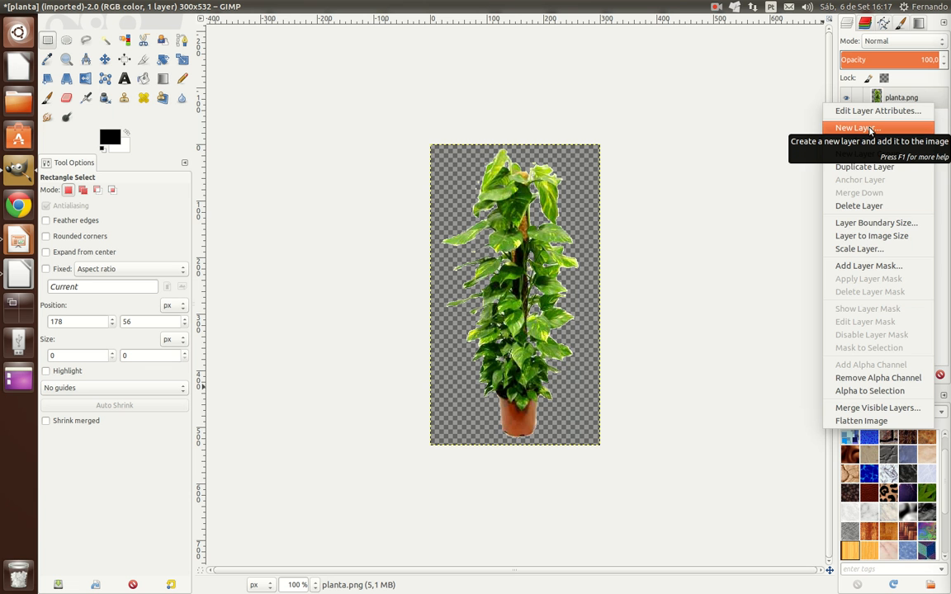
click(776, 184)
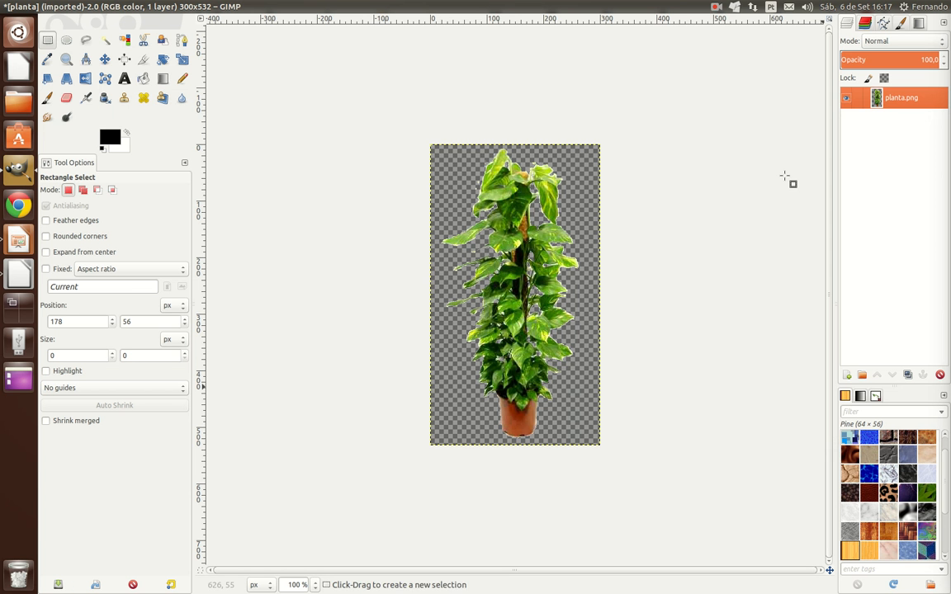
click(847, 376)
click(529, 397)
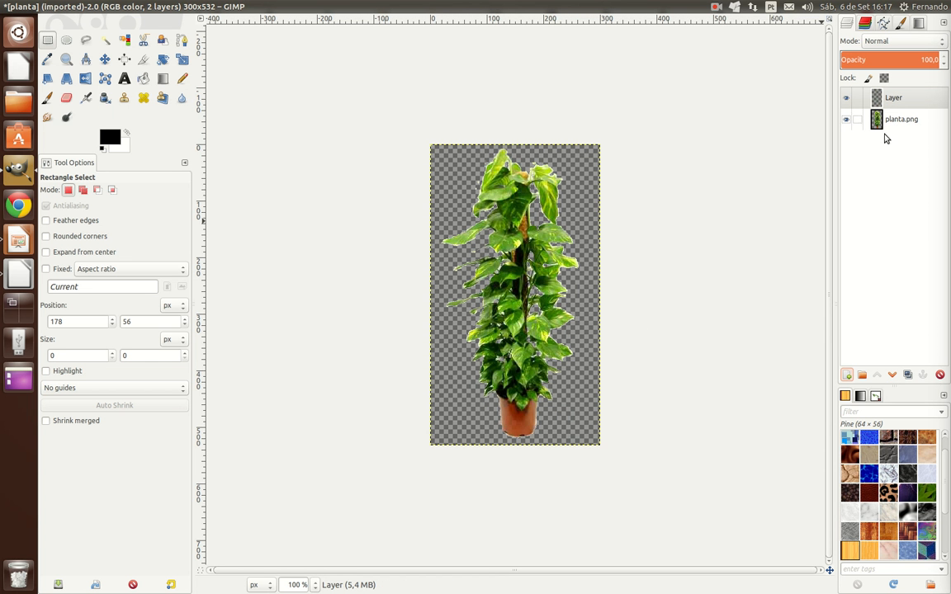
click(892, 376)
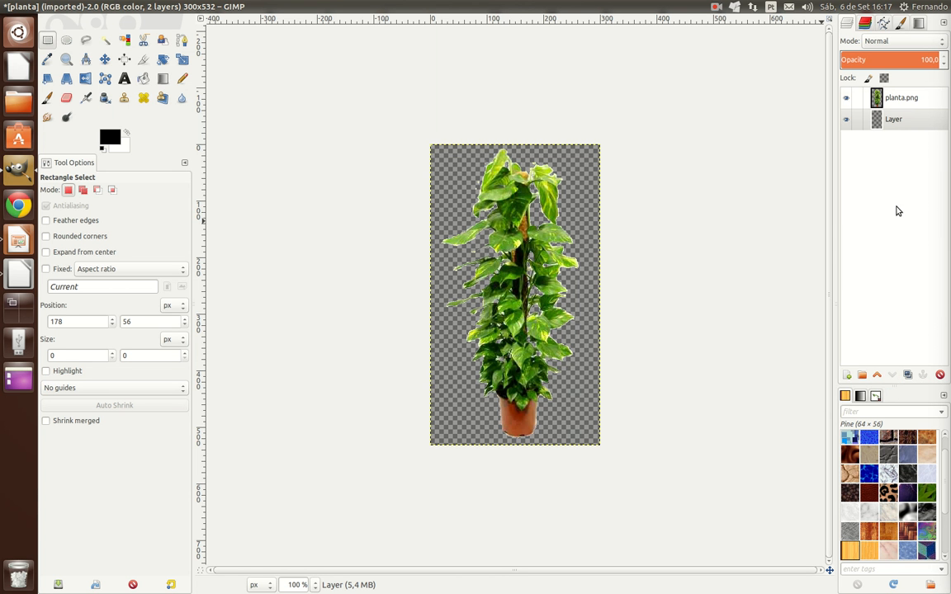
Step: Try filling the new layer behind the plant with black using Bucket Fill, and undo the fill
click(890, 124)
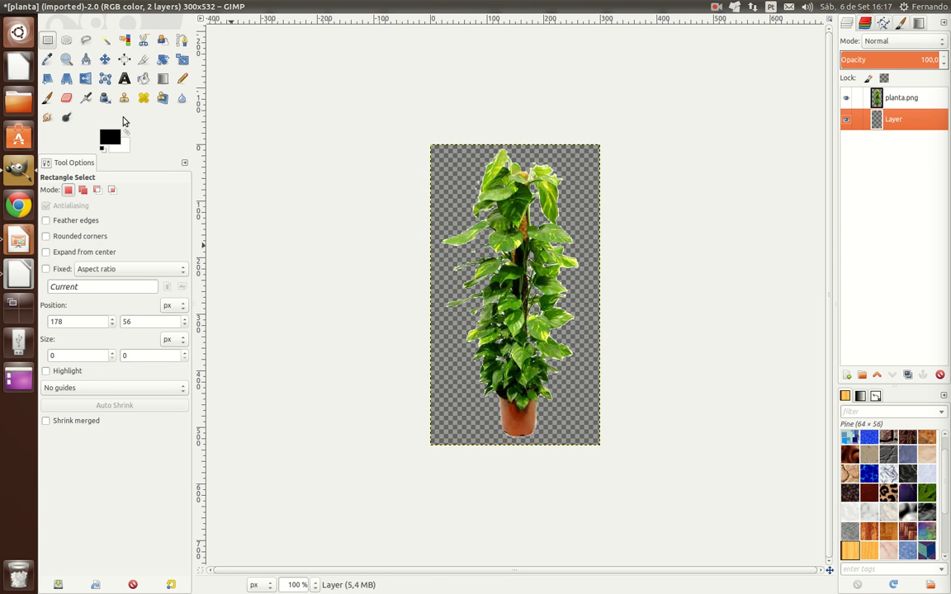
click(144, 80)
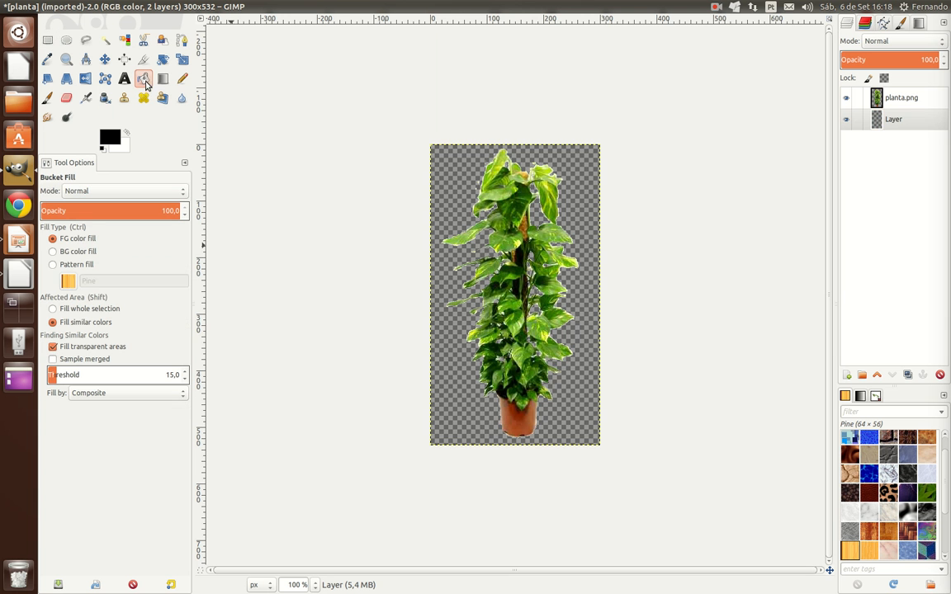
click(592, 205)
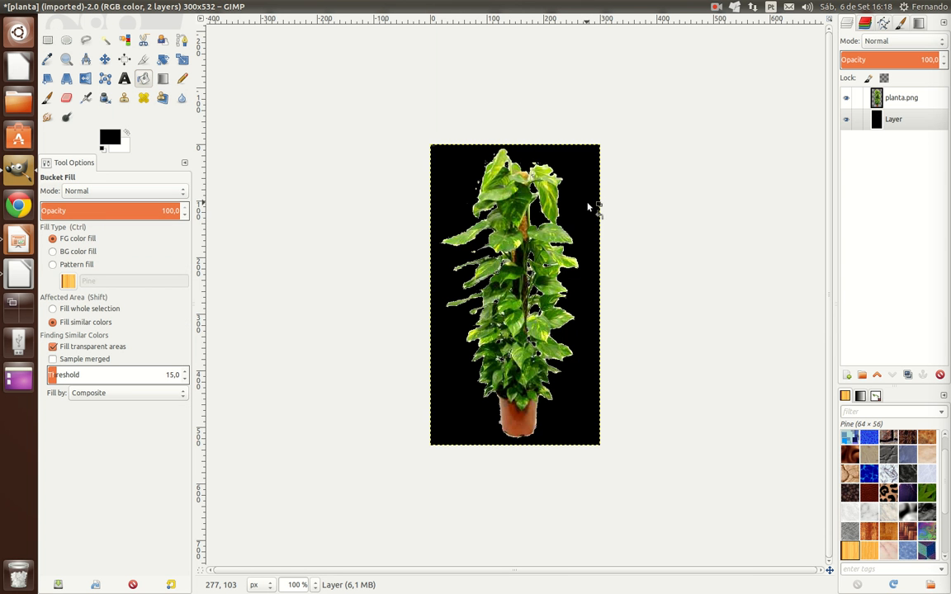
key(ctrl)
key(ctrl+z)
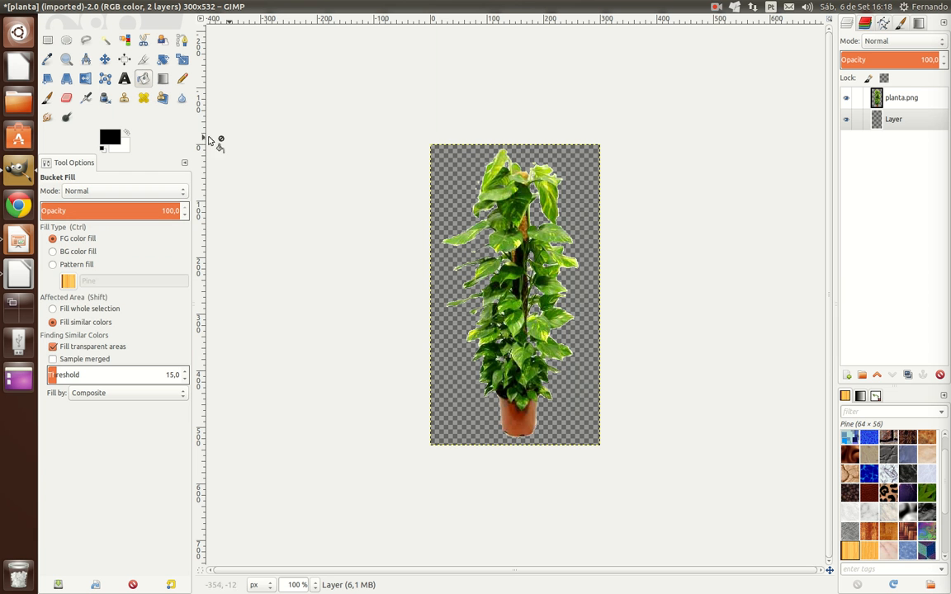
Step: Blend a linear FG to BG gradient on the new layer, with a black band along the image's lower edge fading upward to white
click(163, 80)
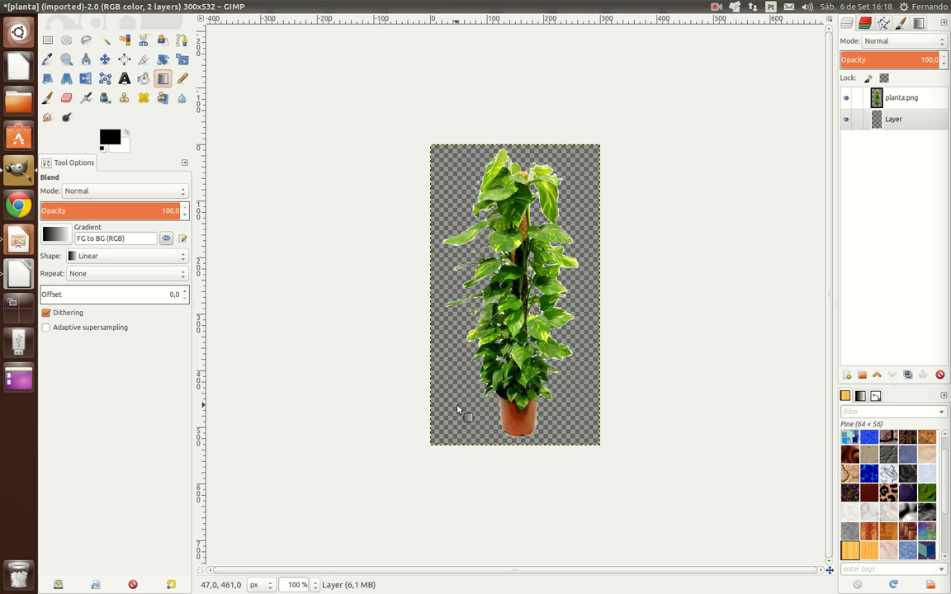
drag(457, 409, 457, 437)
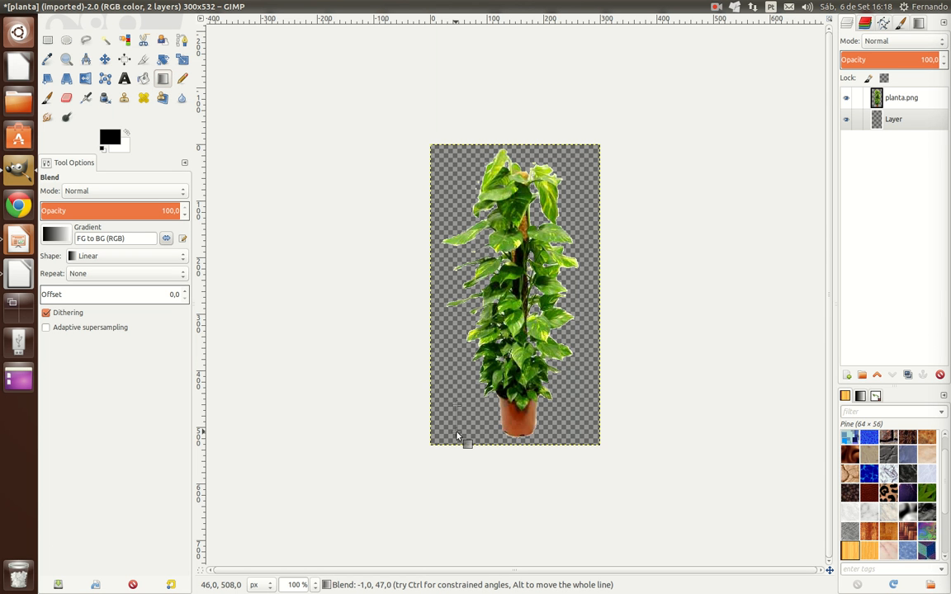
drag(457, 437, 456, 440)
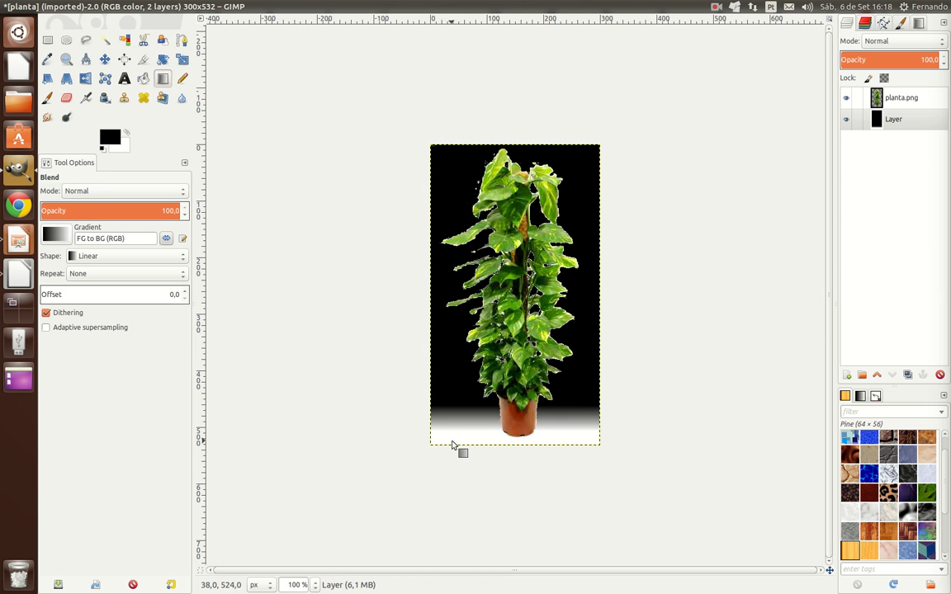
key(ctrl+z)
drag(457, 439, 451, 388)
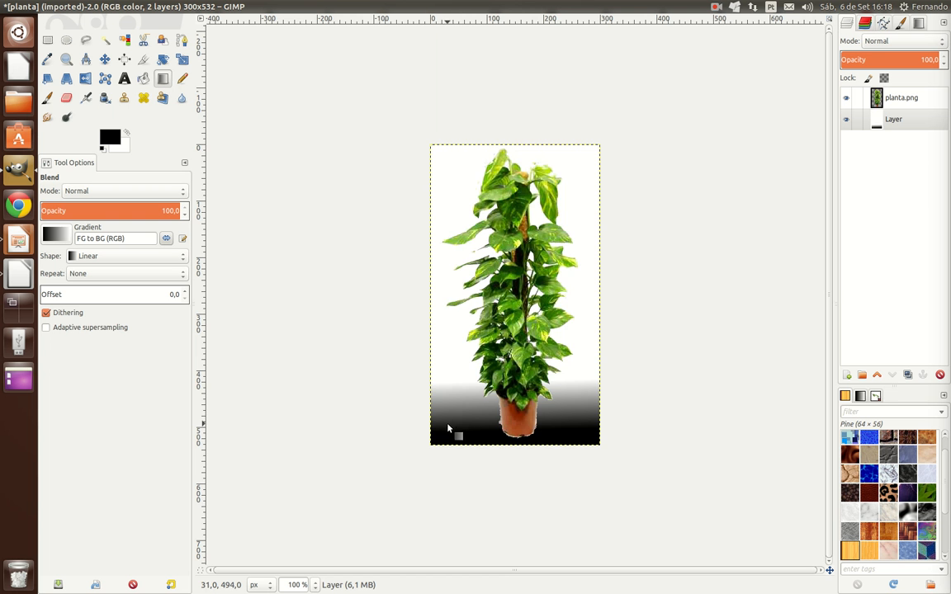
key(ctrl+z)
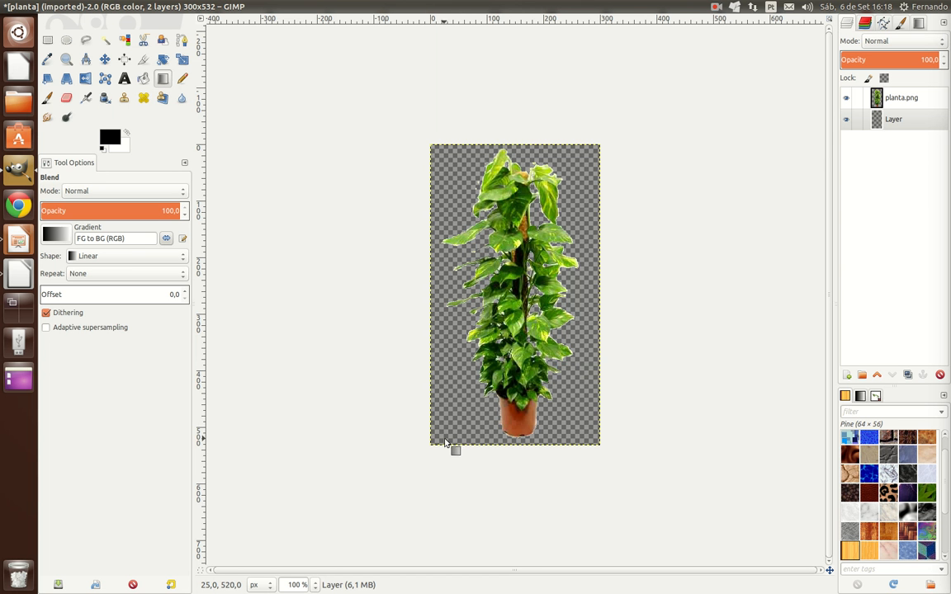
drag(450, 441, 447, 426)
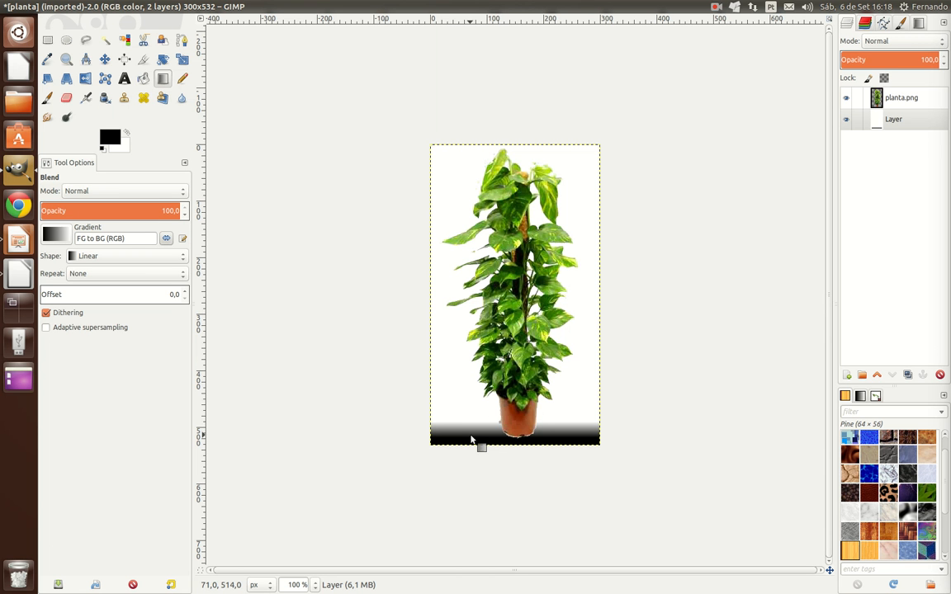
drag(575, 394, 524, 352)
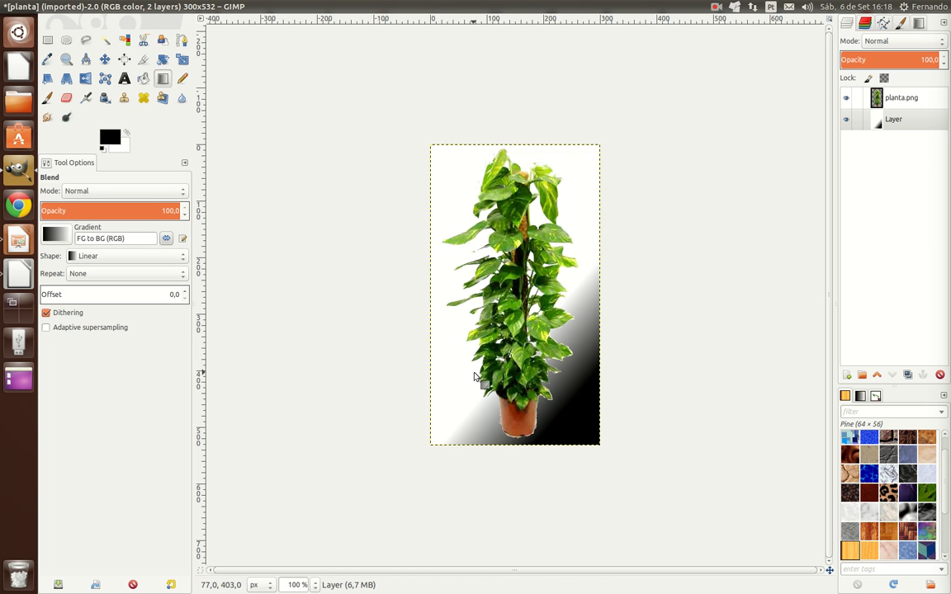
drag(472, 375, 468, 423)
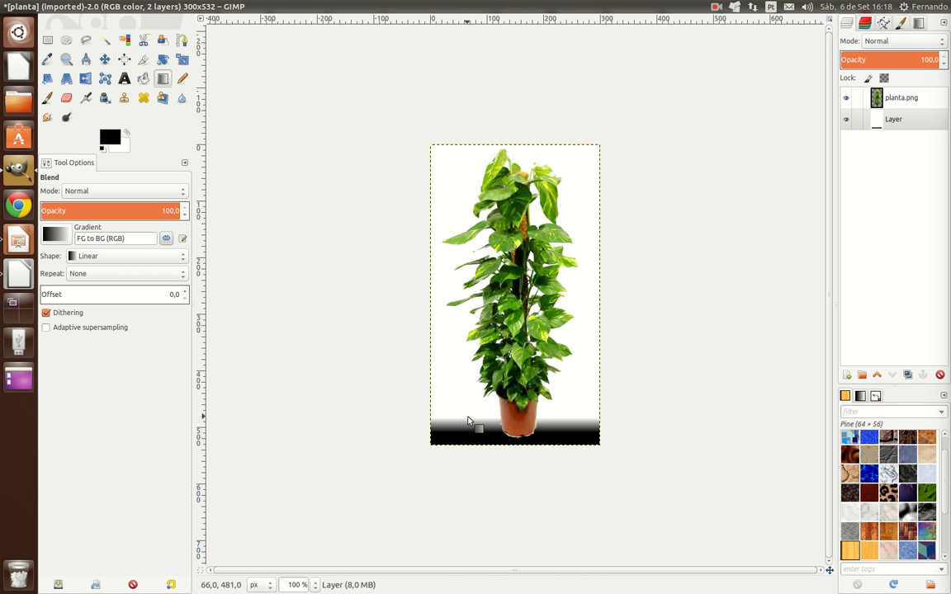
Step: Duplicate the planta.png layer and make the copy the active layer
click(893, 101)
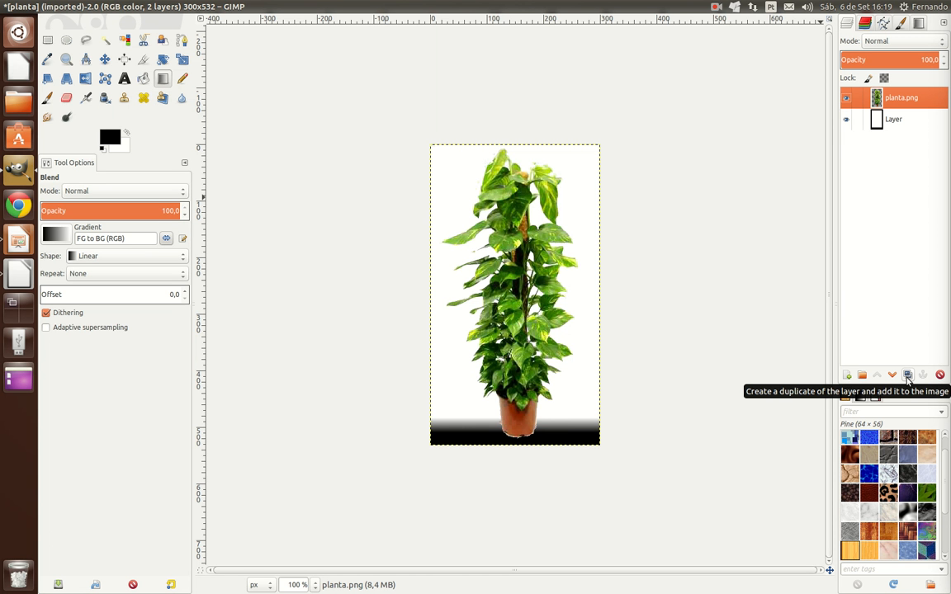
right_click(897, 99)
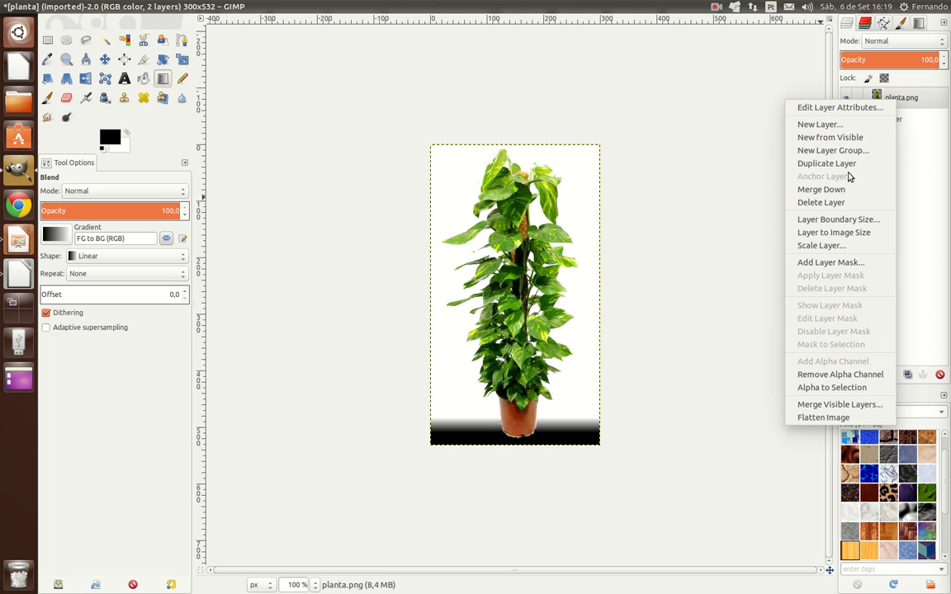
click(925, 296)
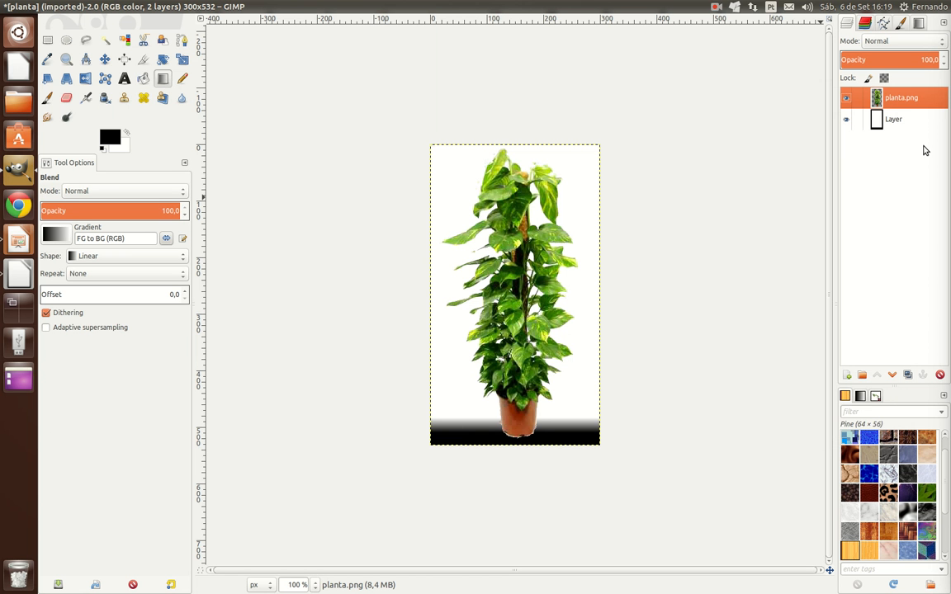
click(909, 376)
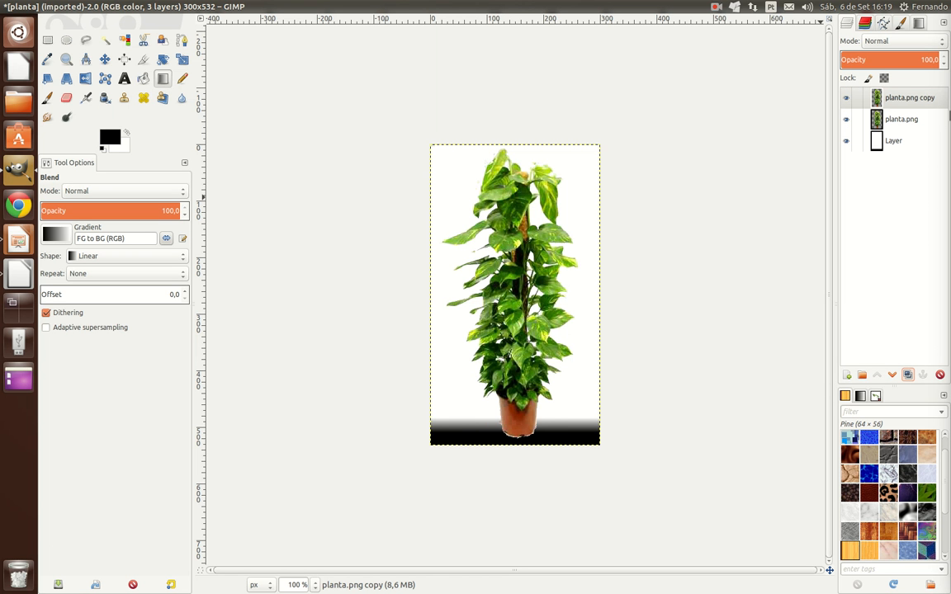
click(901, 99)
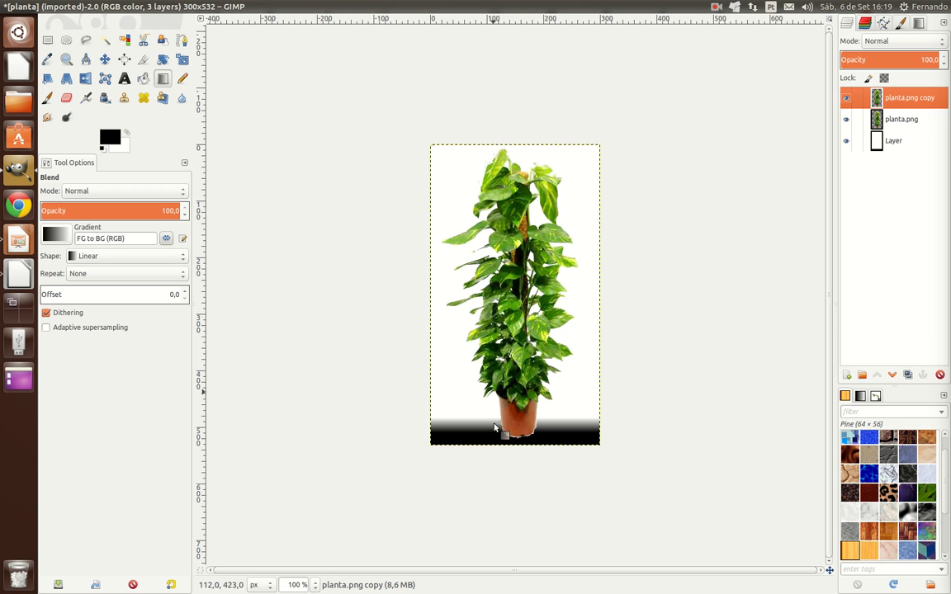
Step: Select the opaque plant area of the planta.png copy layer and scale it to 329 × 548 px, stretched mainly toward the image's right side
right_click(881, 100)
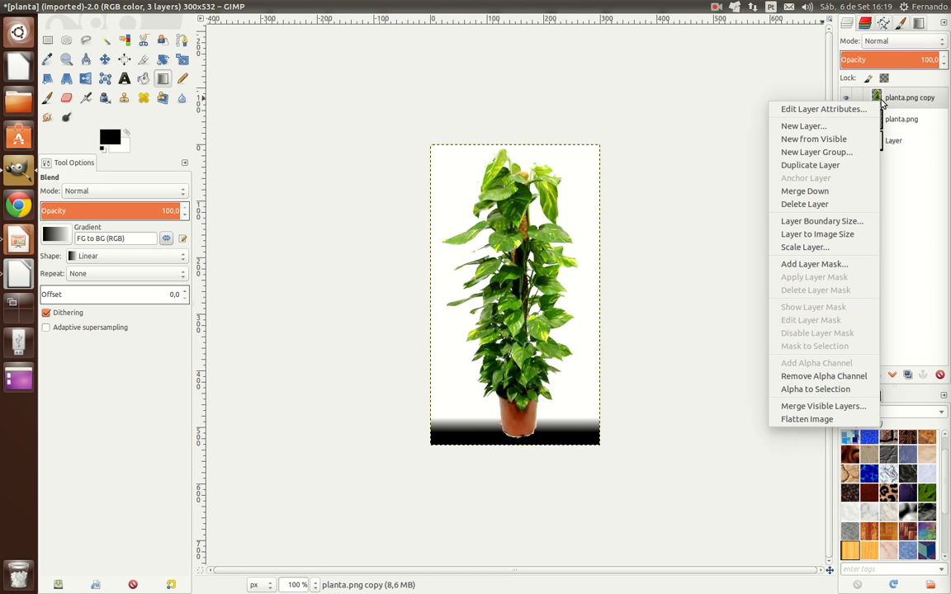
click(819, 391)
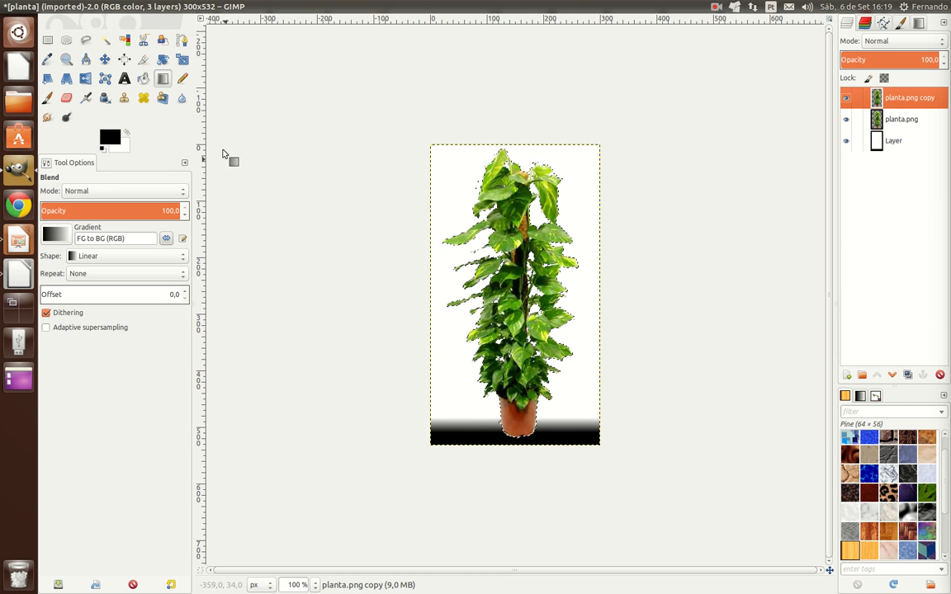
click(181, 60)
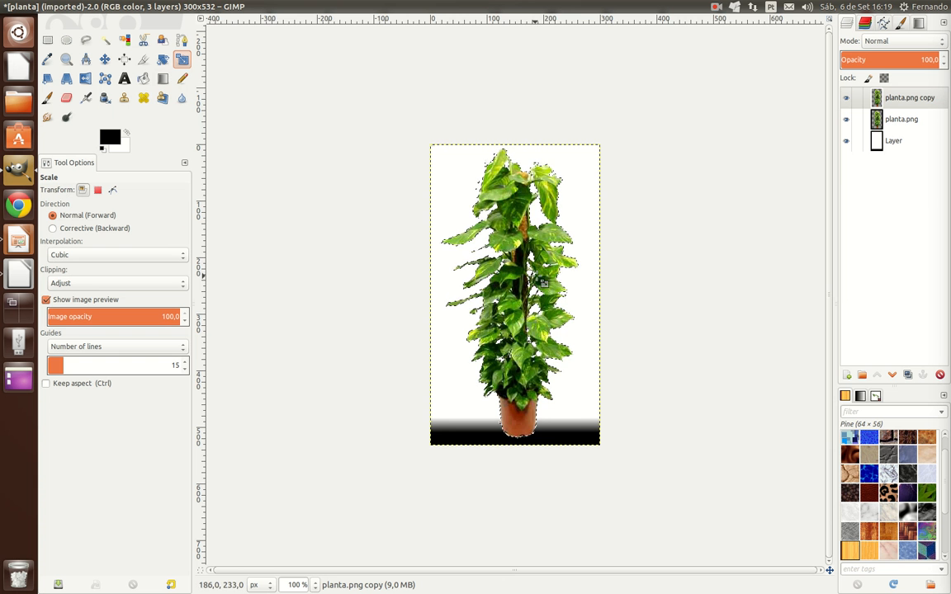
click(546, 263)
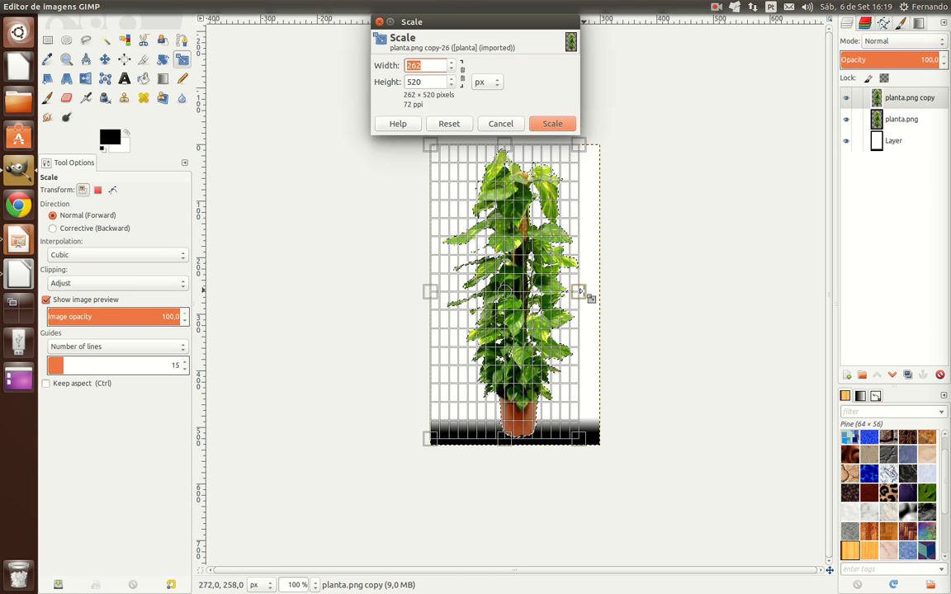
drag(587, 297, 625, 299)
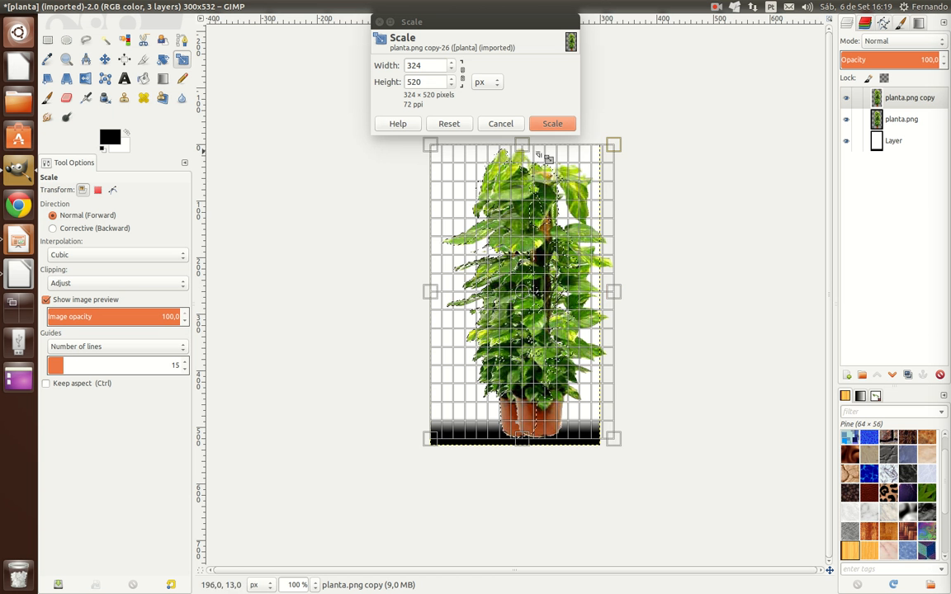
drag(528, 150, 530, 141)
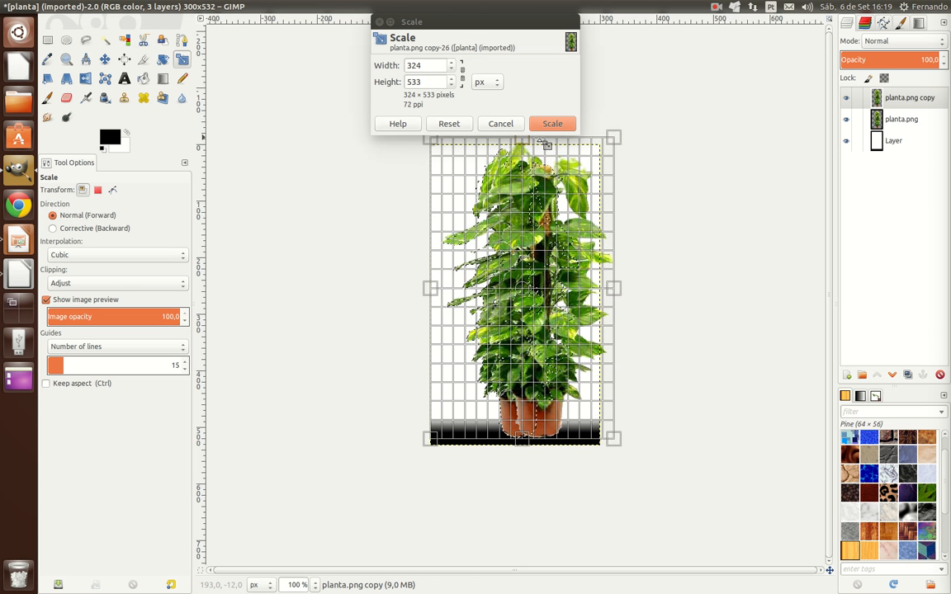
drag(625, 146, 621, 135)
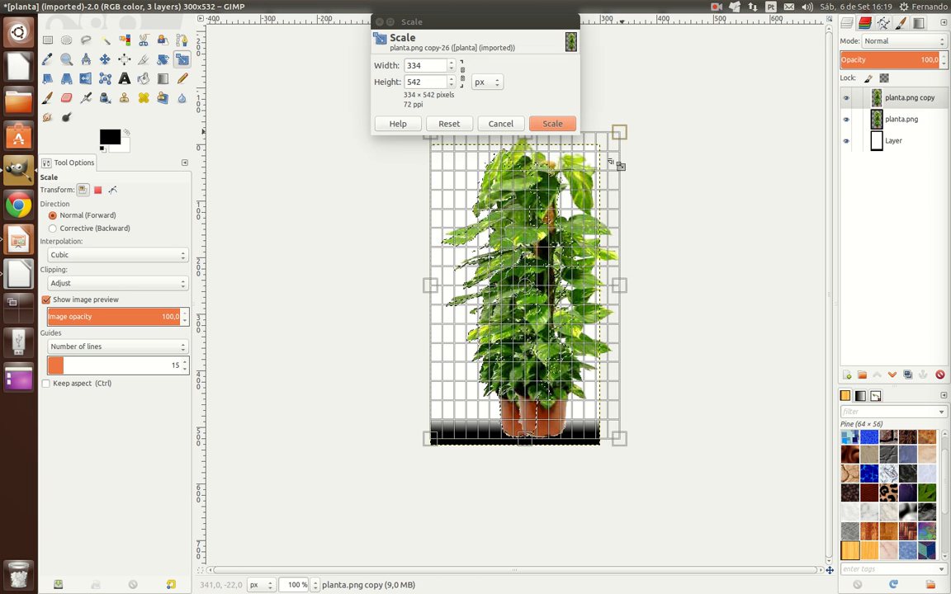
drag(632, 454, 645, 456)
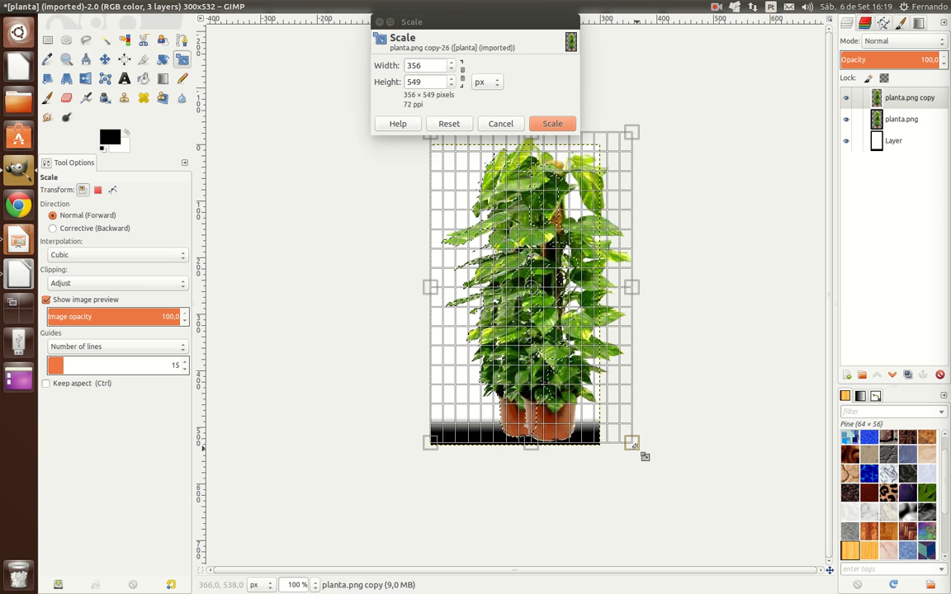
drag(637, 448, 635, 447)
drag(633, 287, 623, 287)
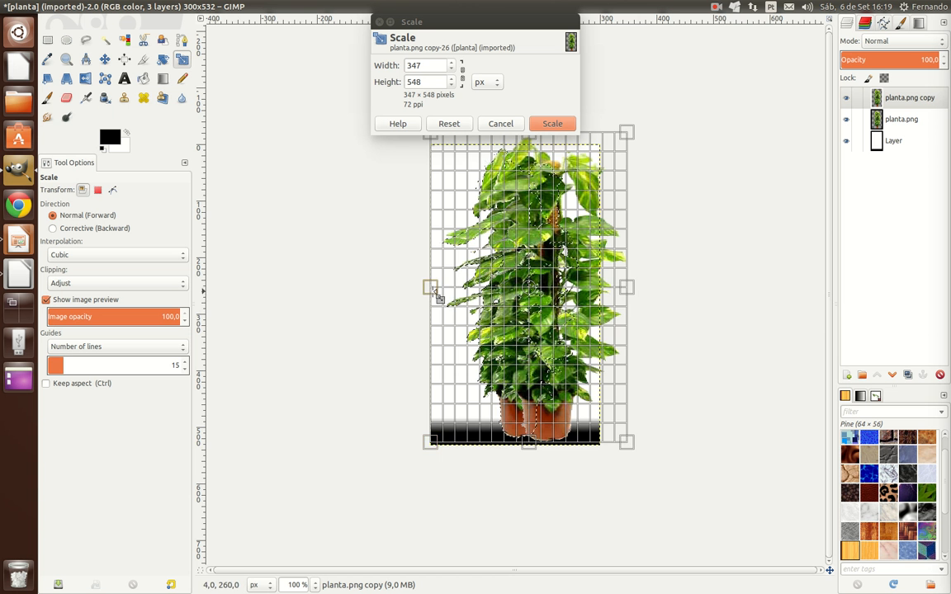
drag(435, 294, 446, 295)
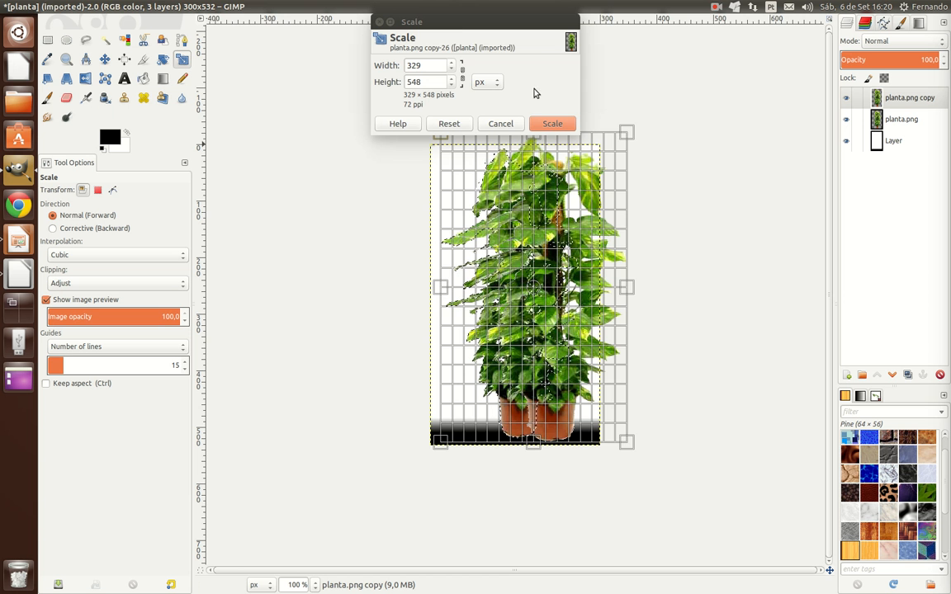
click(552, 124)
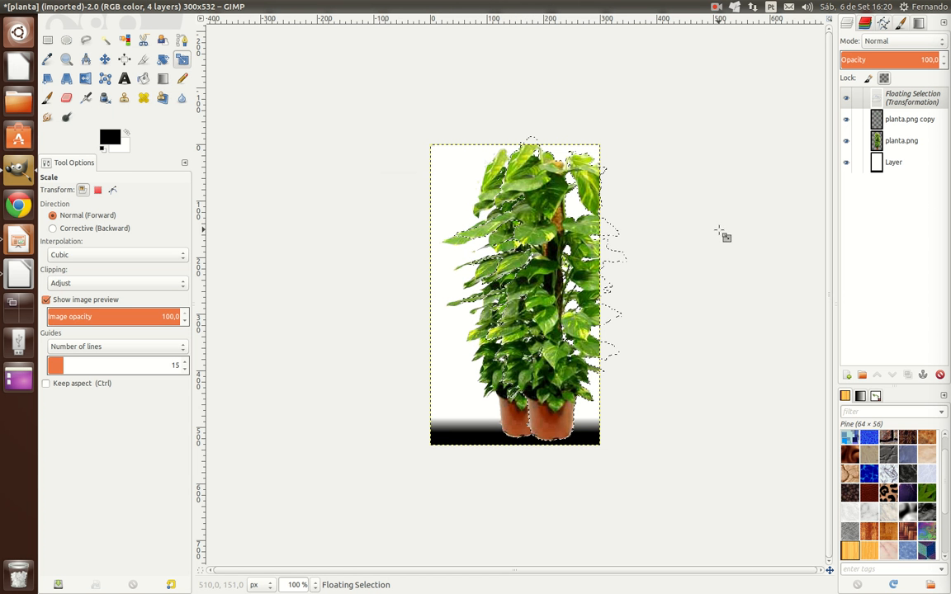
Step: Anchor the floating selection and add a Black (full transparency) layer mask to the planta.png copy layer
click(917, 102)
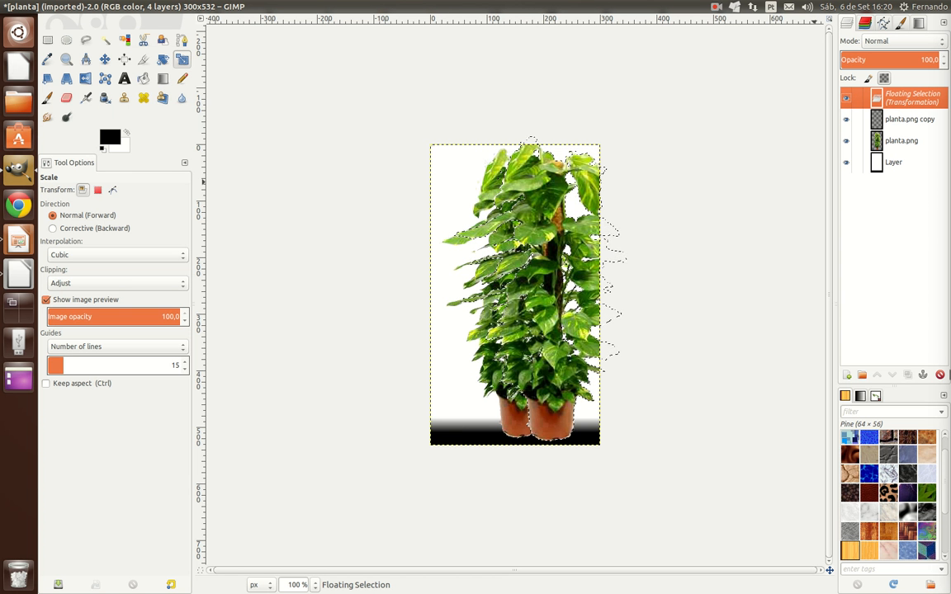
click(924, 376)
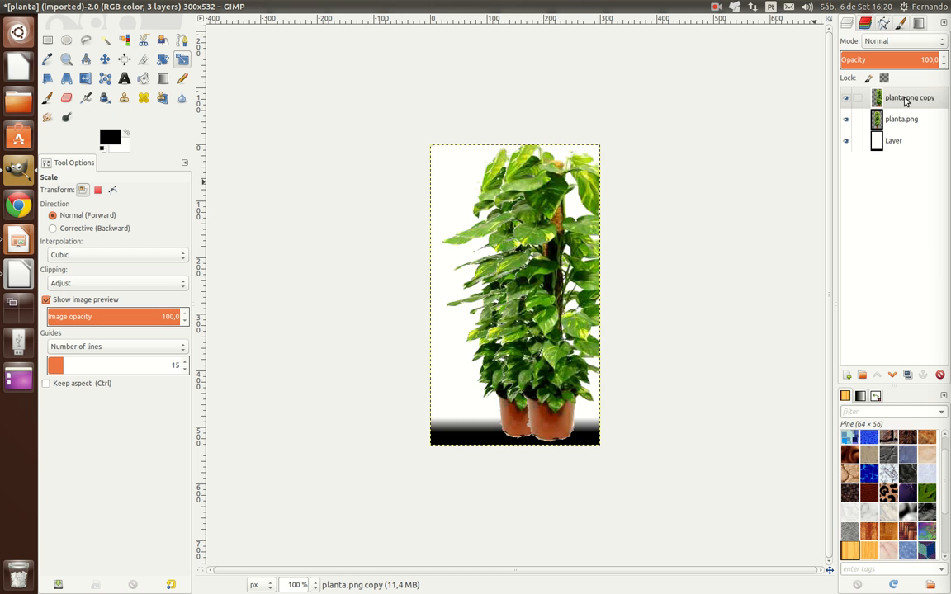
click(905, 99)
right_click(905, 100)
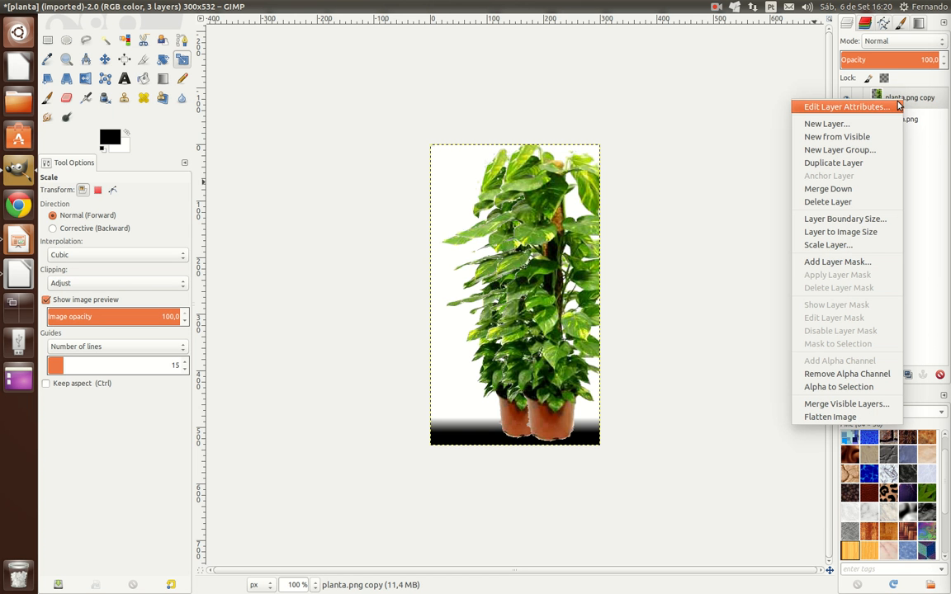
click(836, 262)
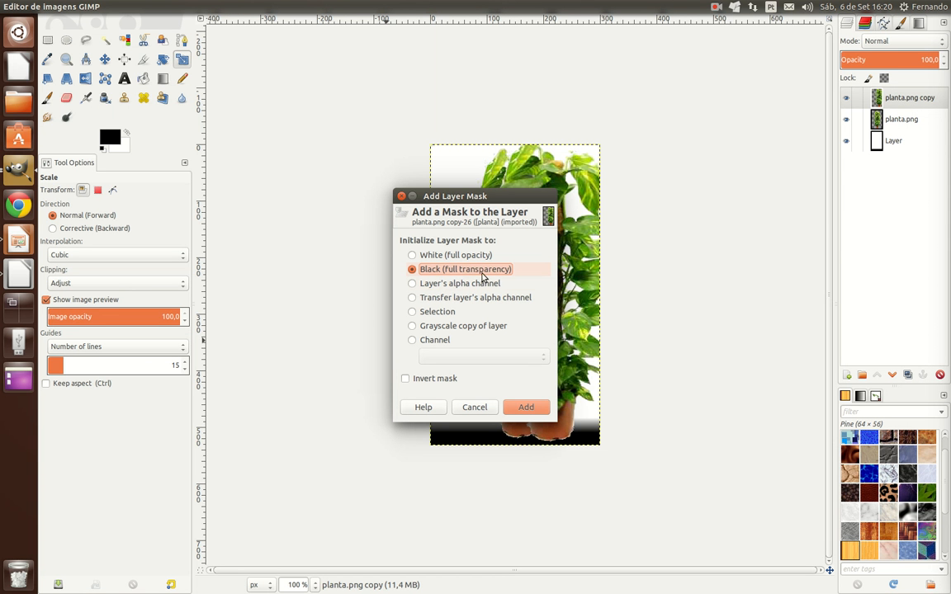
click(526, 408)
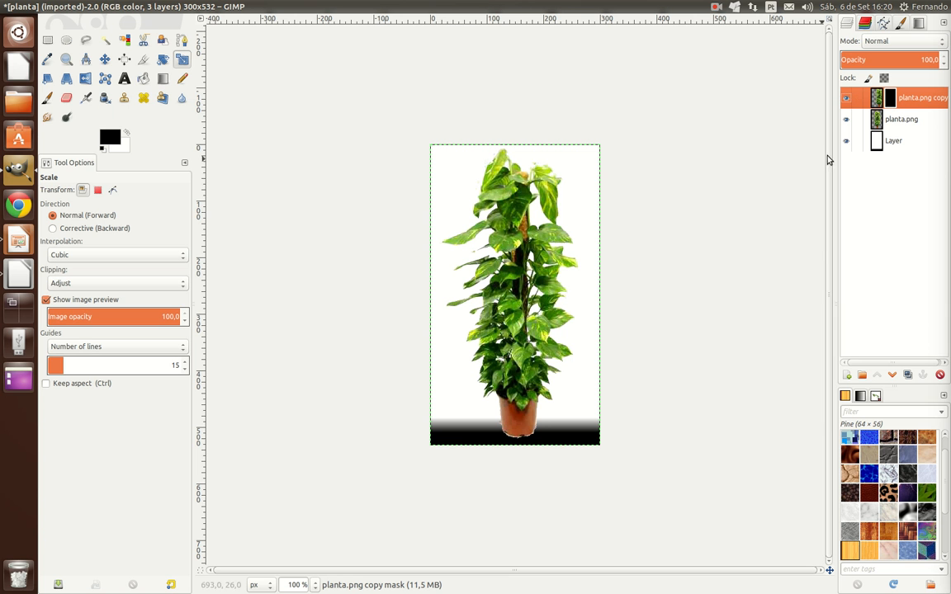
Step: Erase scattered leaf-shaped gaps from the right half of the plant on the planta.png layer with the Eraser's Vine brush
click(889, 123)
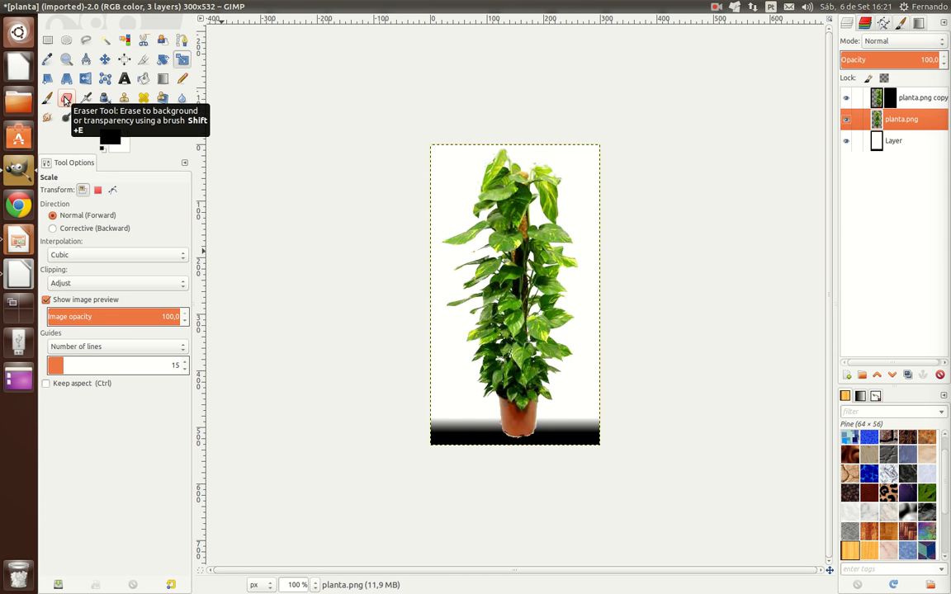
click(67, 99)
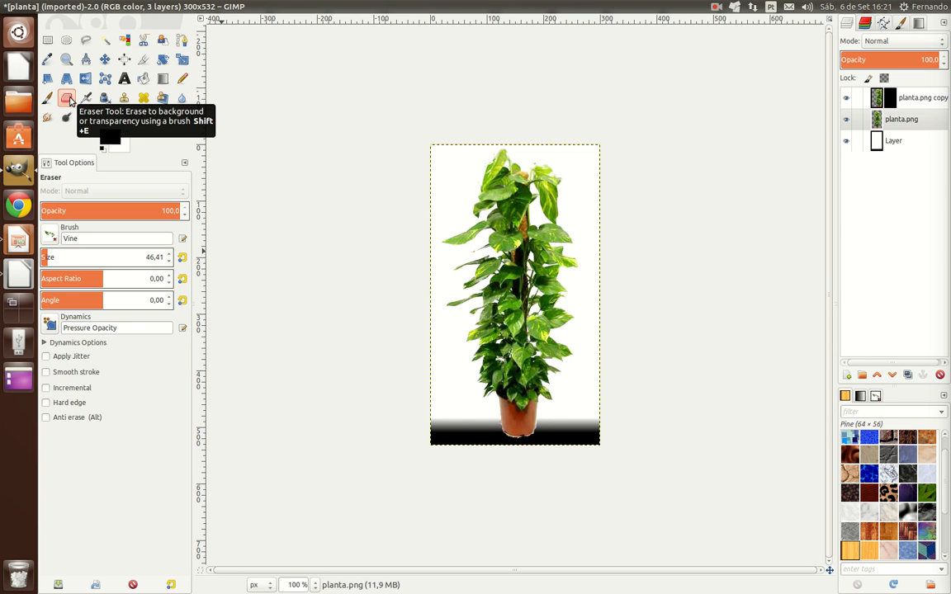
click(54, 241)
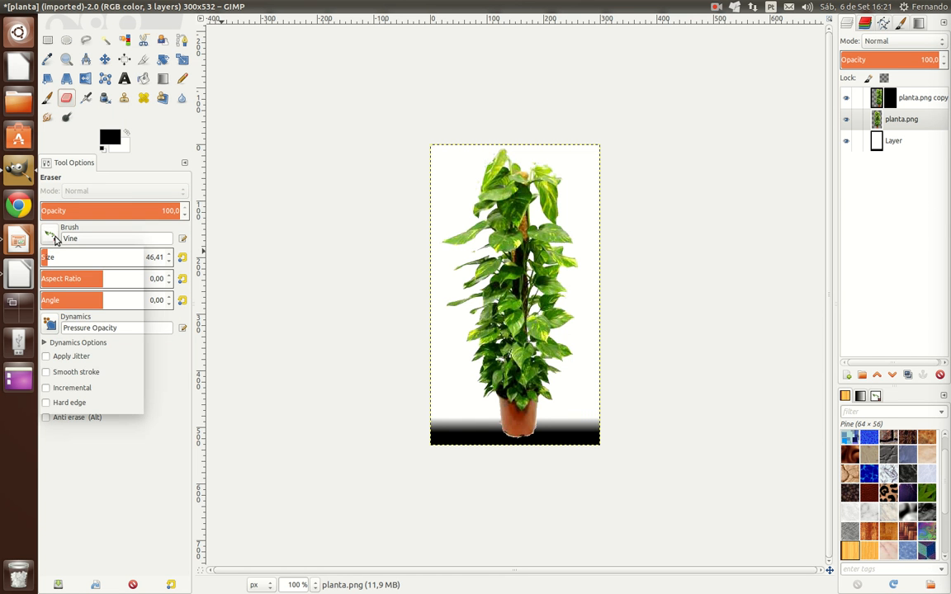
click(49, 273)
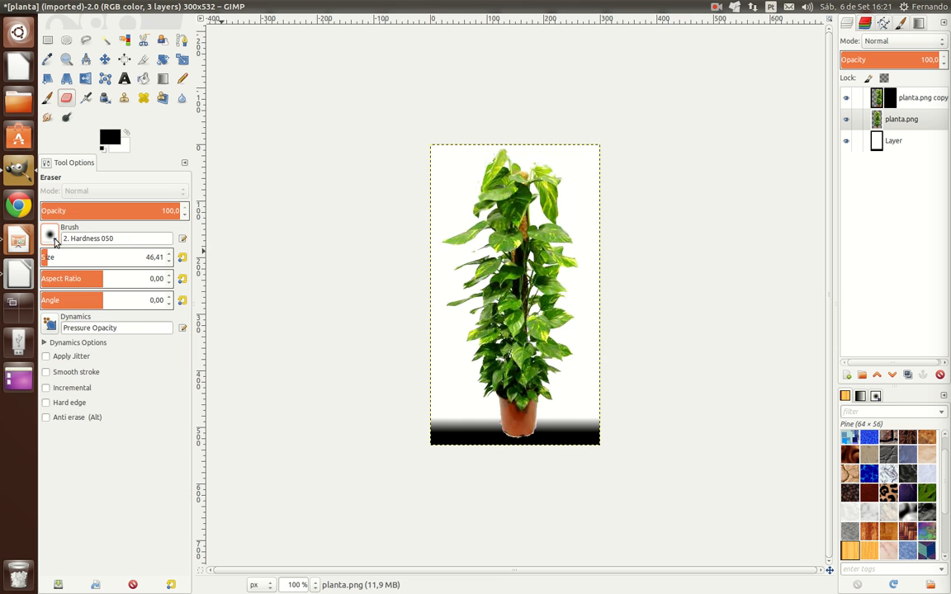
click(54, 241)
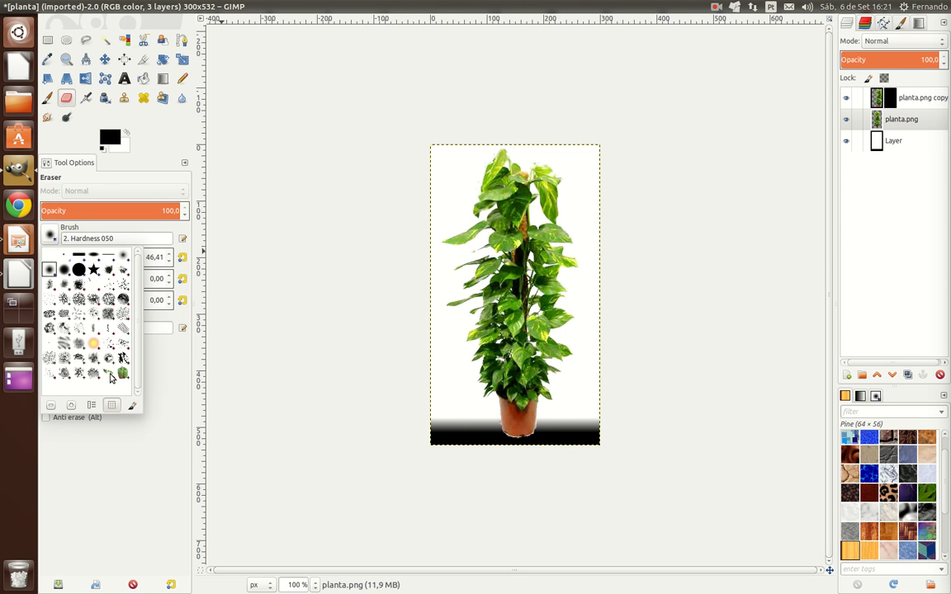
click(110, 375)
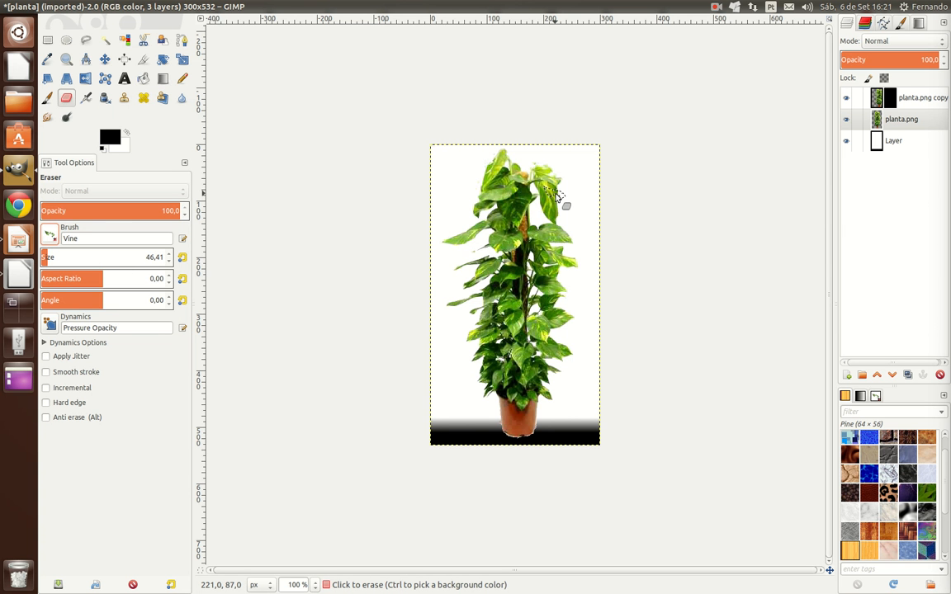
click(555, 195)
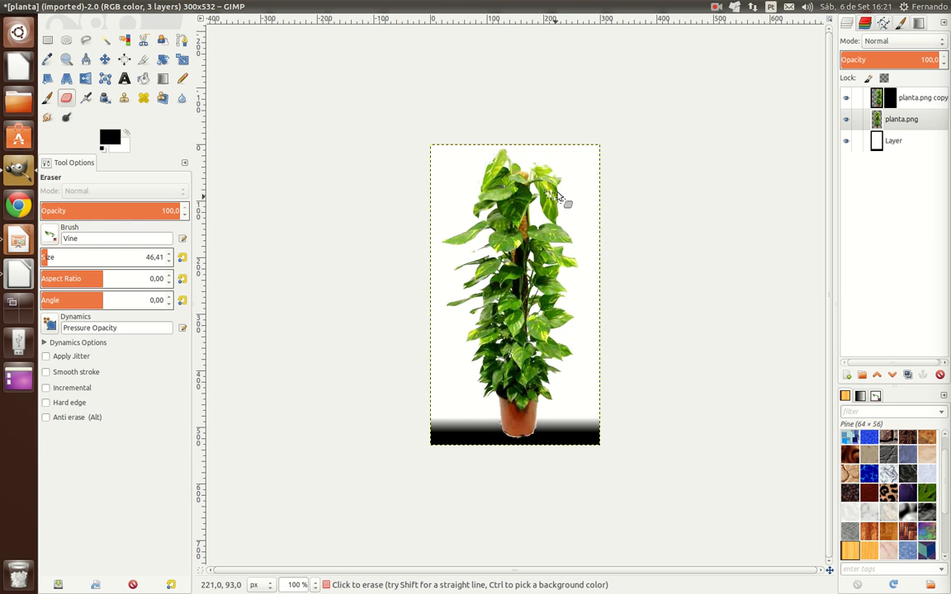
mouse_move(557, 193)
mouse_down()
mouse_move(553, 239)
mouse_move(540, 237)
mouse_move(563, 228)
mouse_move(567, 241)
mouse_move(559, 267)
mouse_move(568, 266)
mouse_move(541, 280)
mouse_move(553, 259)
mouse_move(545, 255)
mouse_move(538, 272)
mouse_move(554, 298)
mouse_move(546, 245)
mouse_move(531, 192)
mouse_up()
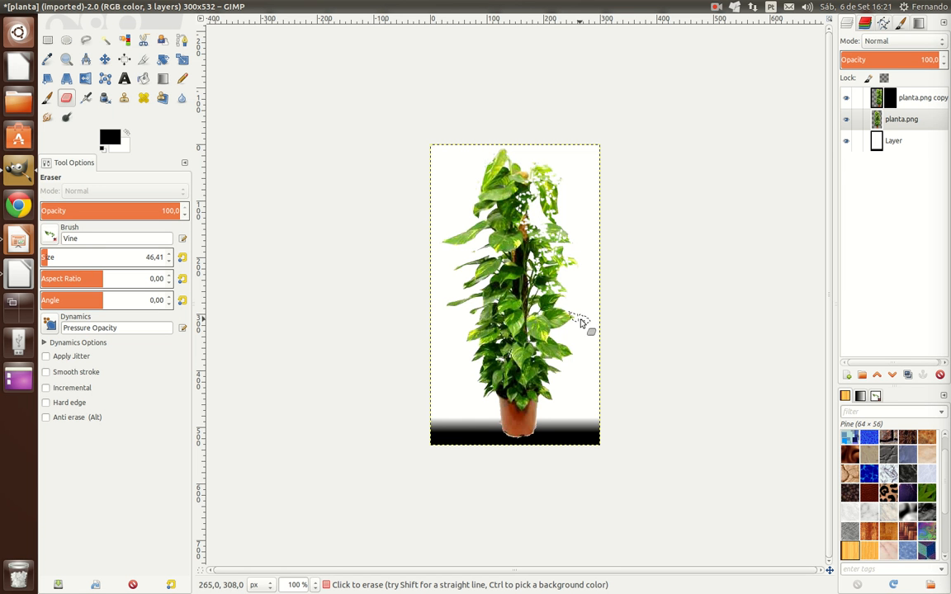
mouse_move(530, 287)
mouse_down()
mouse_move(554, 309)
mouse_move(556, 338)
mouse_move(546, 339)
mouse_move(545, 351)
mouse_move(562, 361)
mouse_move(541, 371)
mouse_move(547, 406)
mouse_move(540, 413)
mouse_move(538, 386)
mouse_move(536, 419)
mouse_move(522, 347)
mouse_move(529, 248)
mouse_move(570, 299)
mouse_move(574, 286)
mouse_move(555, 195)
mouse_move(528, 184)
mouse_up()
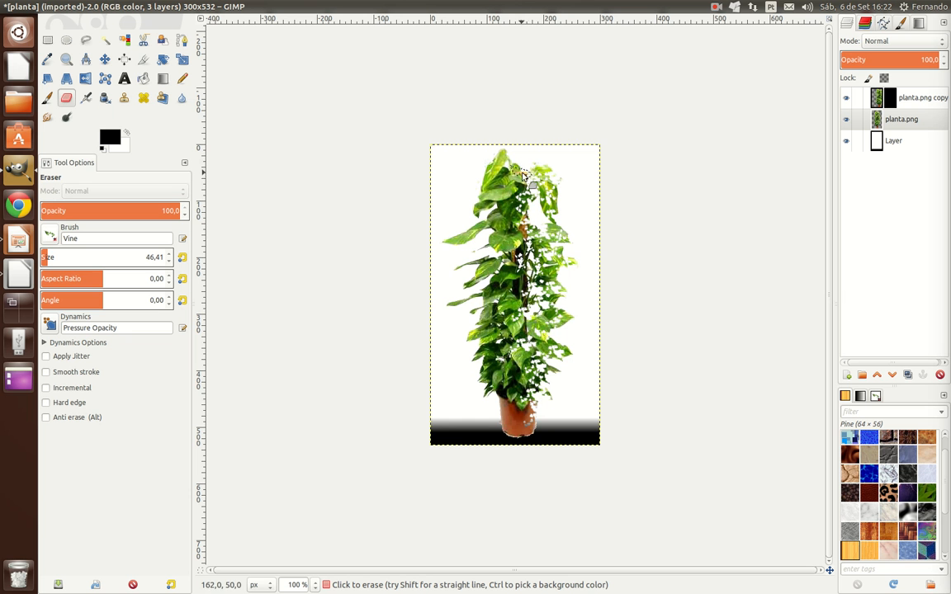
Step: Erase parts of the planta.png copy layer's mask with the Vine brush, revealing scattered leaf fragments along the plant's right side
click(891, 98)
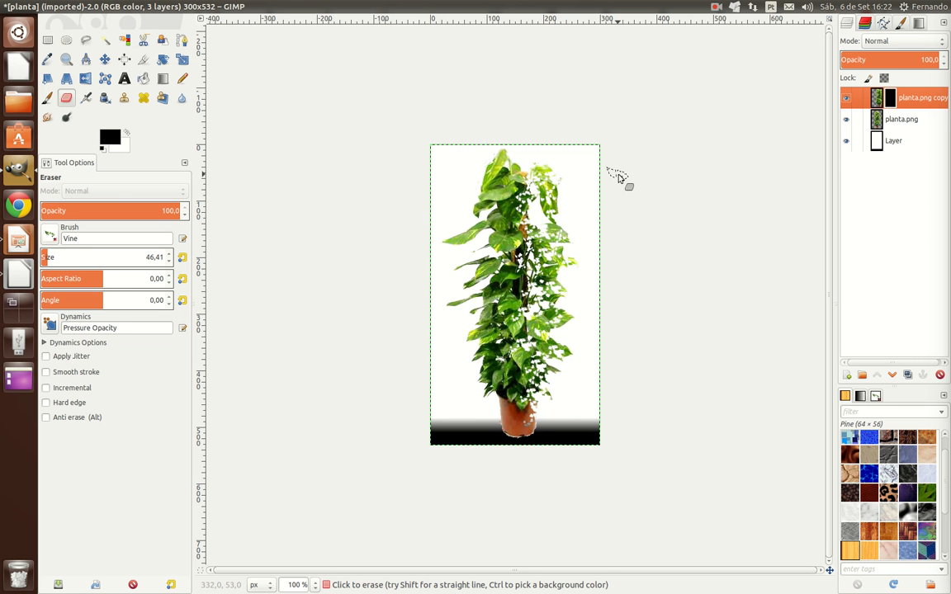
mouse_move(589, 182)
mouse_down()
mouse_move(577, 209)
mouse_move(567, 181)
mouse_up()
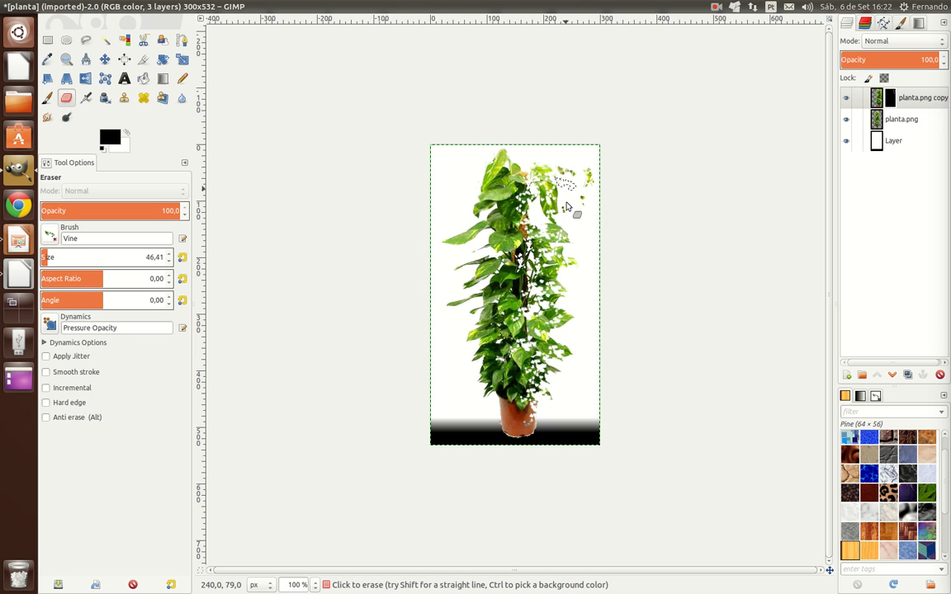
mouse_move(594, 246)
mouse_down()
mouse_move(580, 227)
mouse_move(601, 224)
mouse_move(598, 196)
mouse_up()
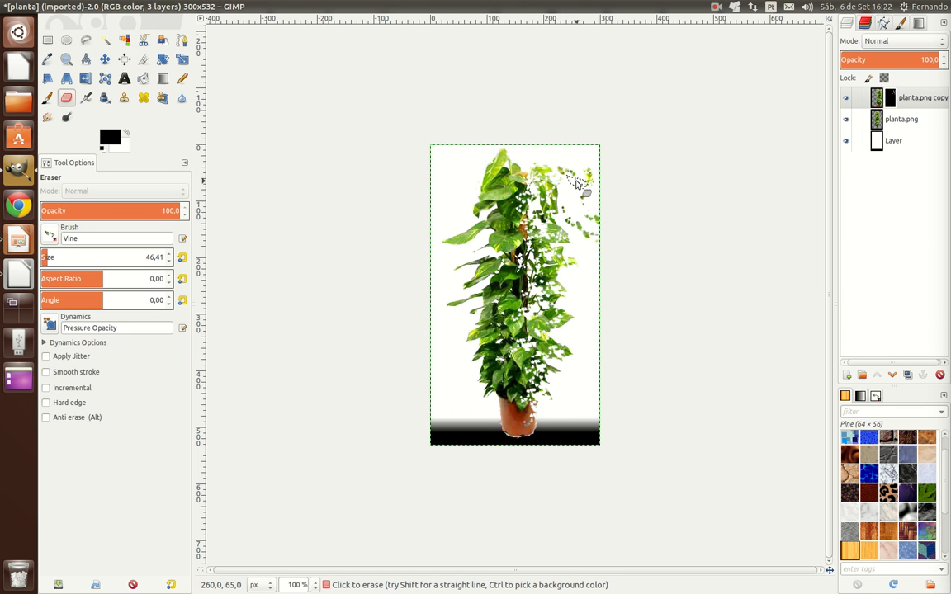
mouse_move(578, 159)
mouse_down()
mouse_move(594, 149)
mouse_move(600, 206)
mouse_move(571, 206)
mouse_move(573, 286)
mouse_move(577, 255)
mouse_move(596, 265)
mouse_move(599, 282)
mouse_move(594, 302)
mouse_move(577, 303)
mouse_move(578, 333)
mouse_move(598, 344)
mouse_move(601, 334)
mouse_move(556, 344)
mouse_move(579, 363)
mouse_move(586, 380)
mouse_move(576, 382)
mouse_move(589, 361)
mouse_move(552, 387)
mouse_move(550, 406)
mouse_move(596, 382)
mouse_move(605, 339)
mouse_move(590, 340)
mouse_move(557, 393)
mouse_move(569, 385)
mouse_move(573, 375)
mouse_move(548, 402)
mouse_move(541, 395)
mouse_move(540, 412)
mouse_move(528, 401)
mouse_move(559, 291)
mouse_move(581, 315)
mouse_up()
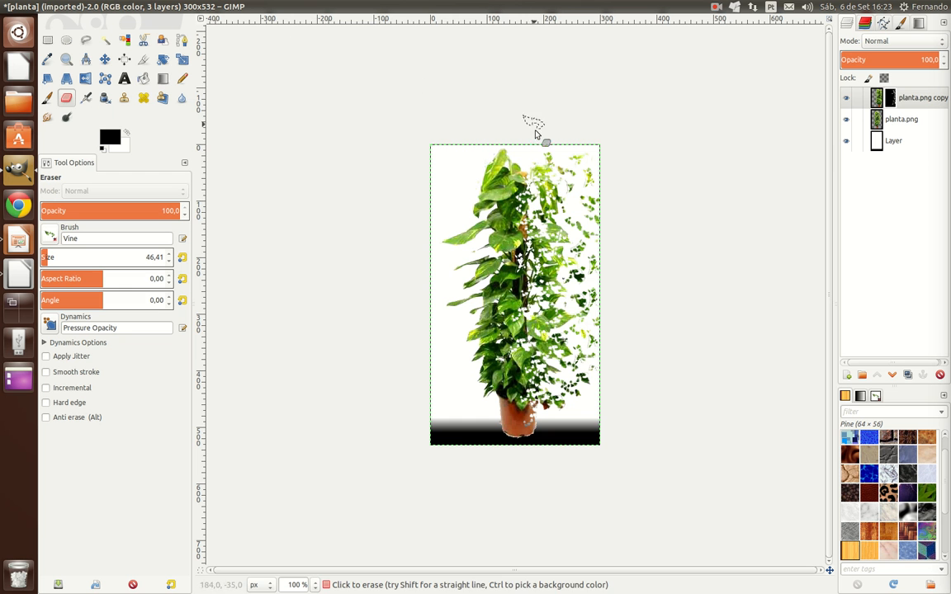
Step: Apply the Wind distortion filter to the planta.png layer with direction Left, edge Leading, threshold 29 and strength 5
click(897, 123)
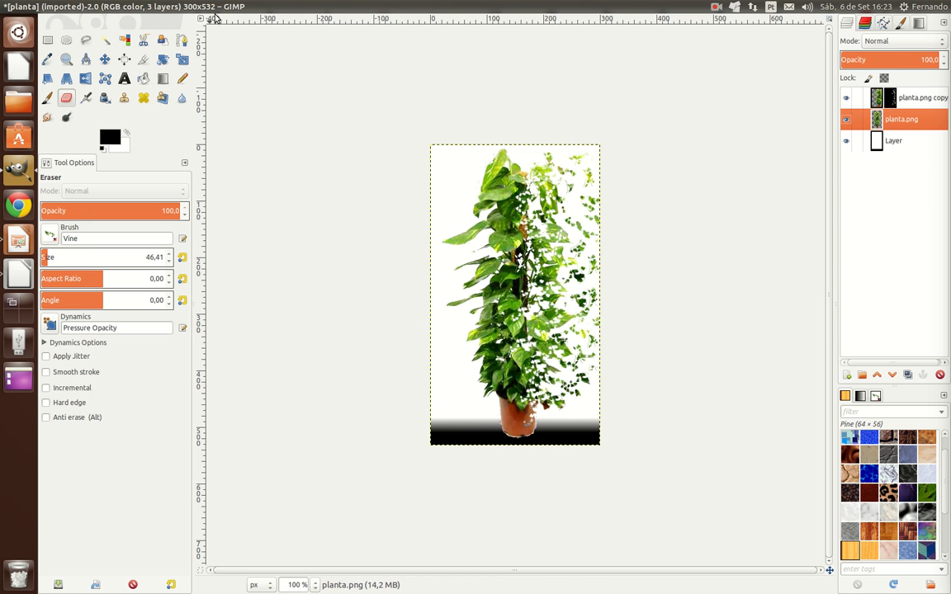
click(275, 9)
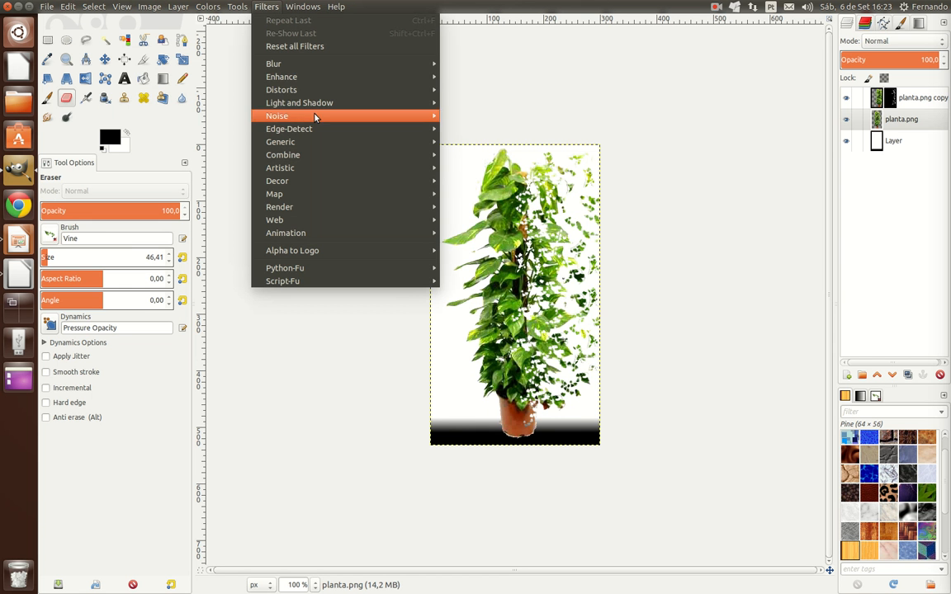
mouse_move(328, 92)
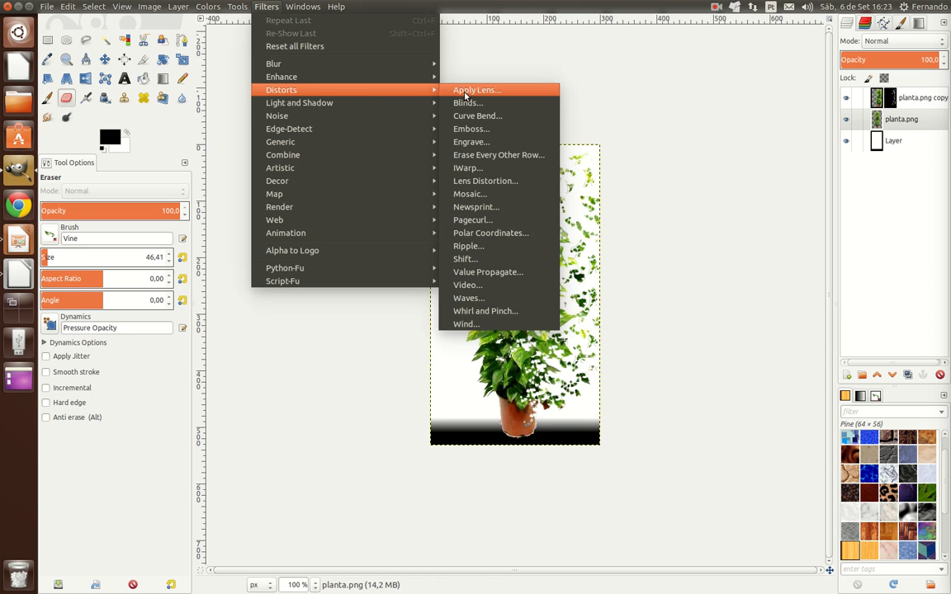
click(469, 327)
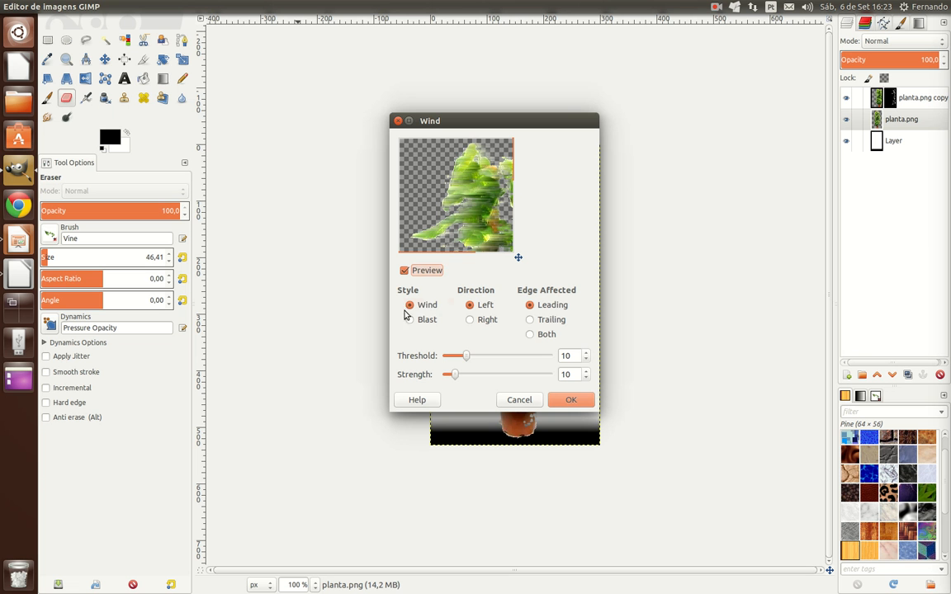
click(487, 306)
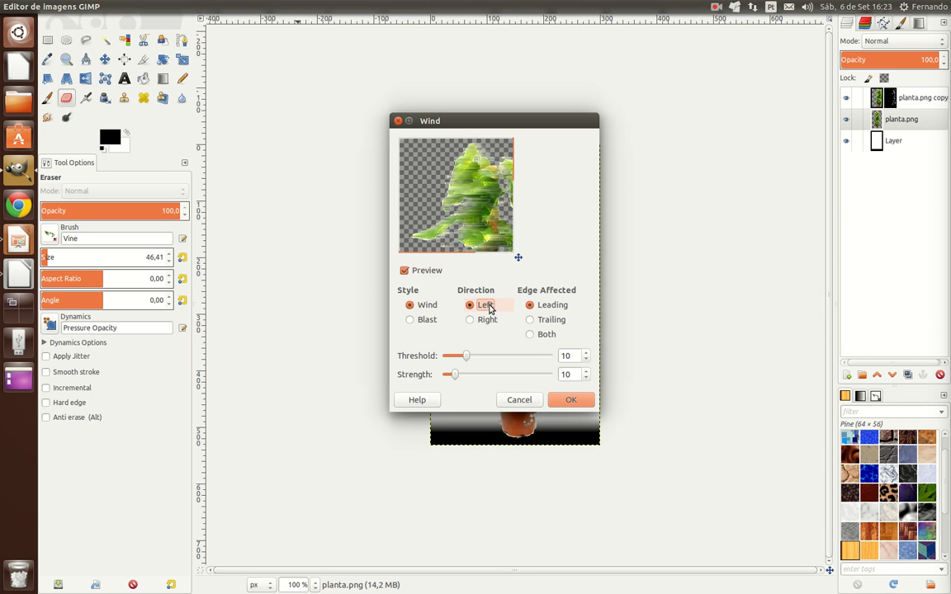
click(553, 306)
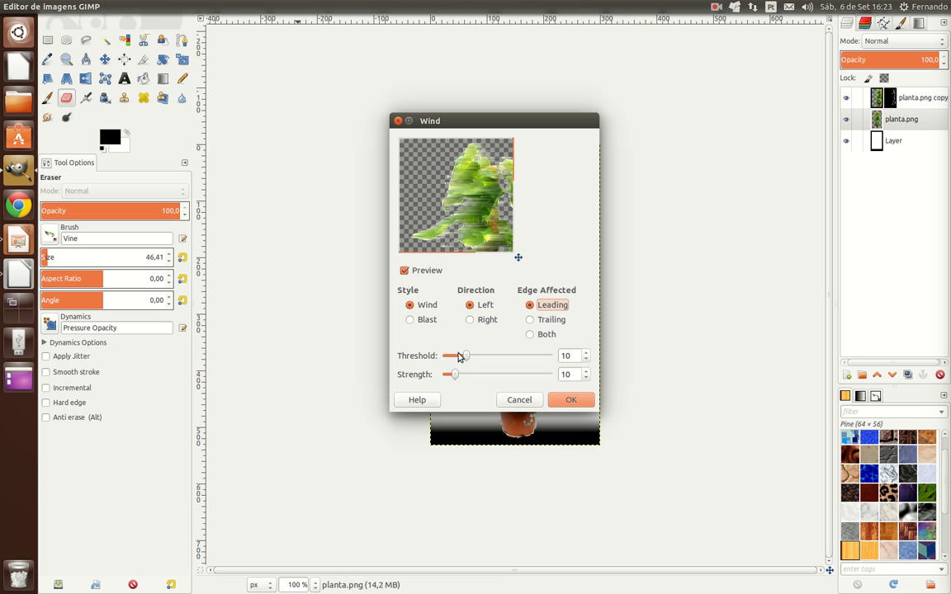
click(459, 357)
click(465, 356)
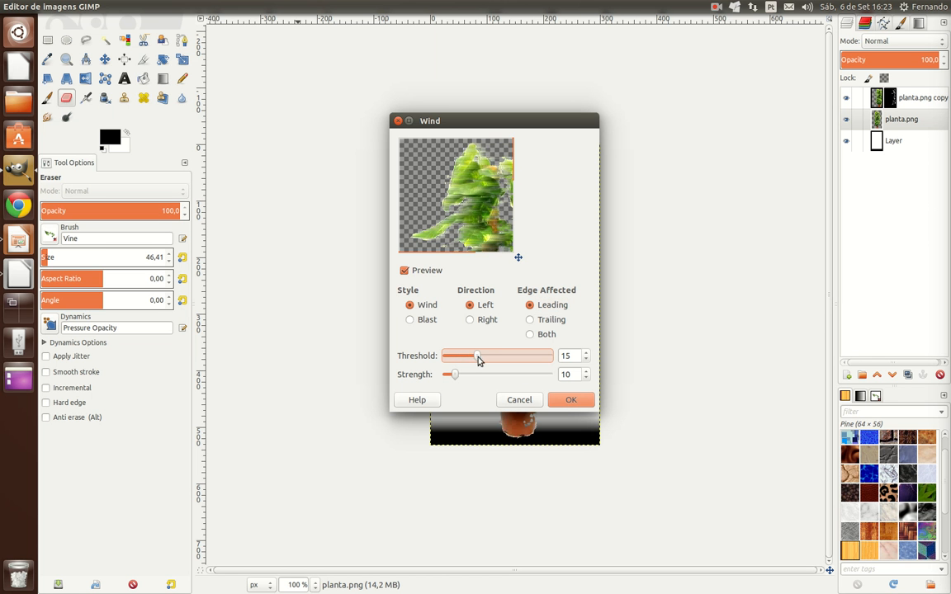
click(488, 358)
drag(489, 358, 505, 356)
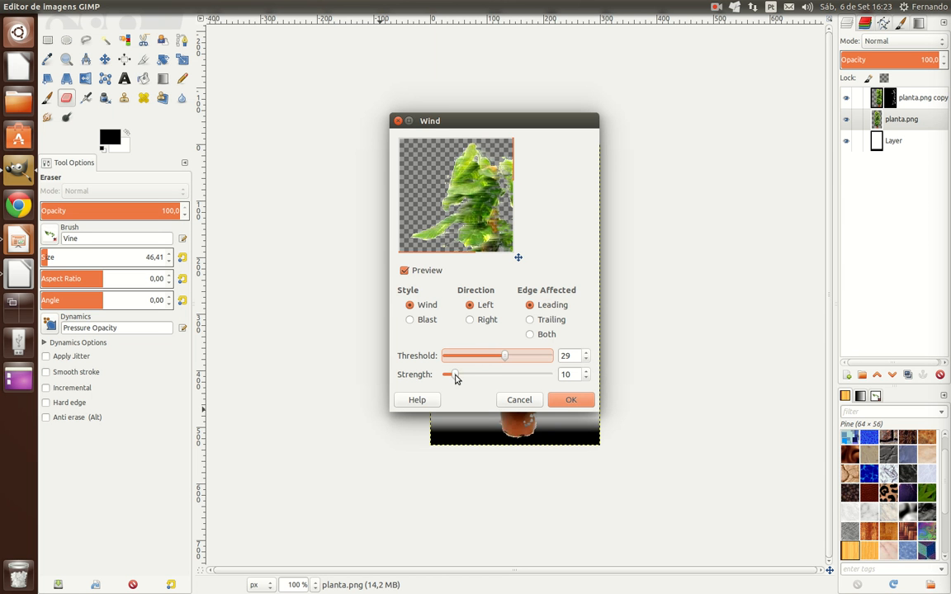
drag(456, 378, 449, 378)
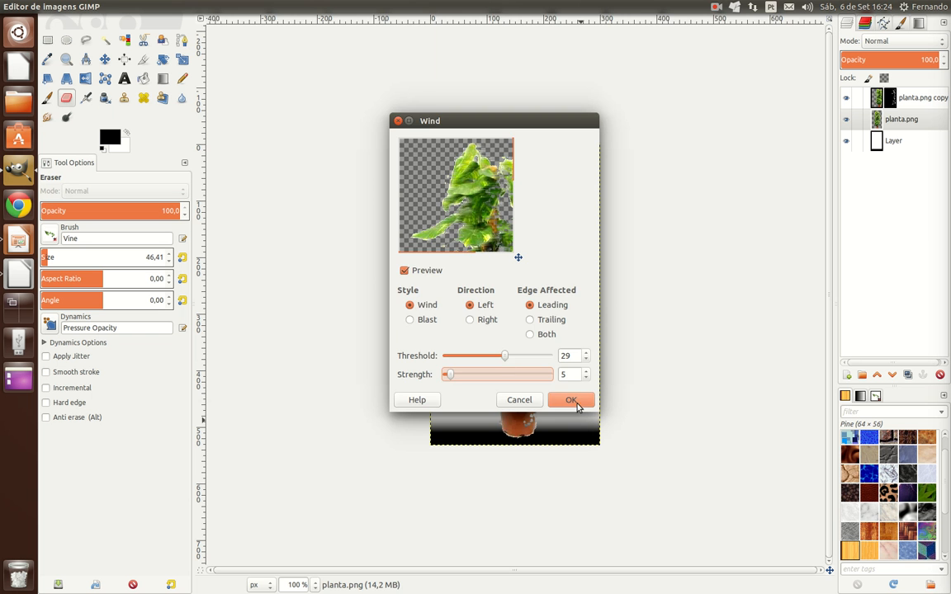
click(575, 401)
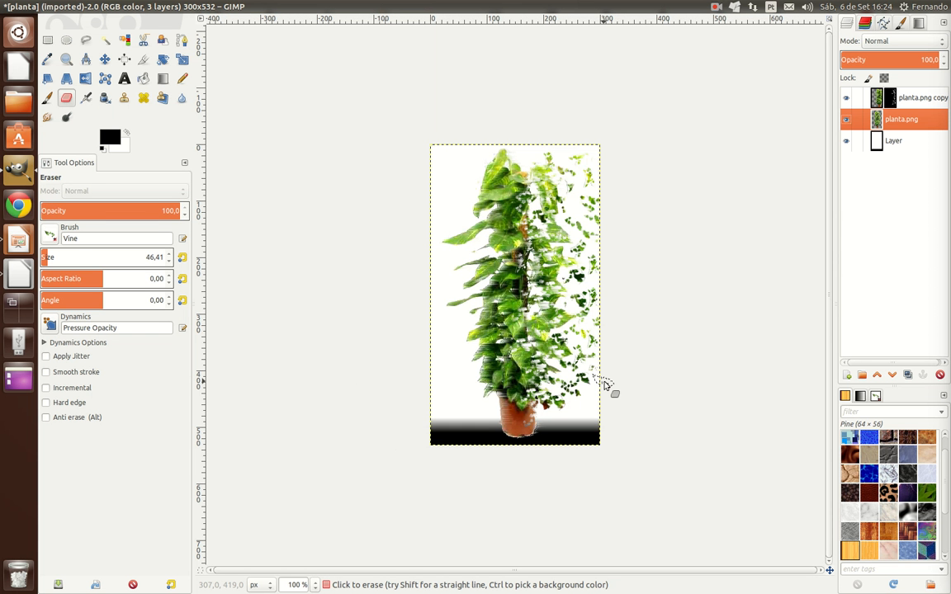